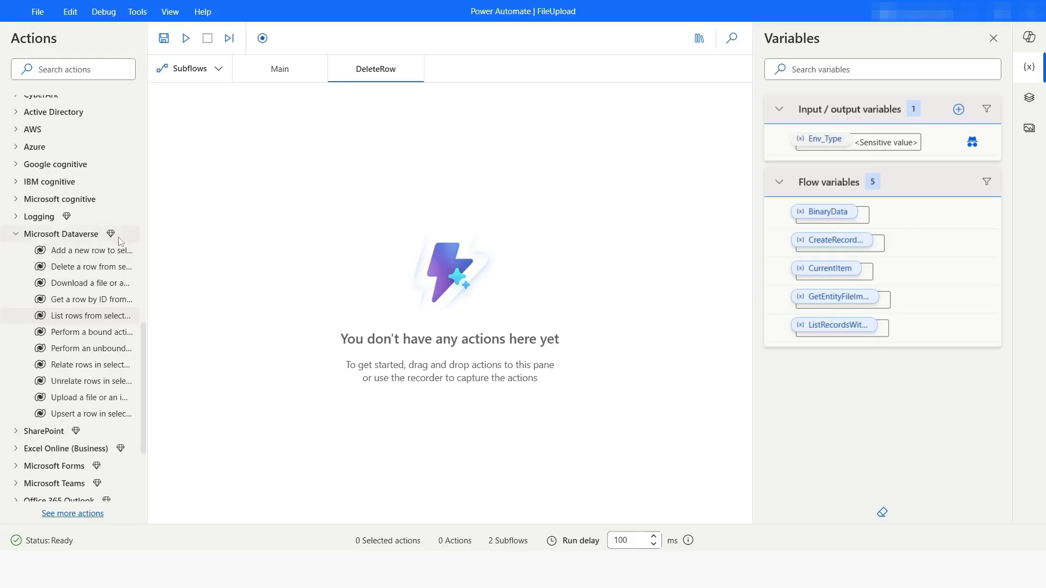
# - Add the Microsoft Dataverse 'List rows from selected environment' action to the DeleteRow subflow
pyautogui.moveTo(66, 316); pyautogui.dragTo(433, 282)
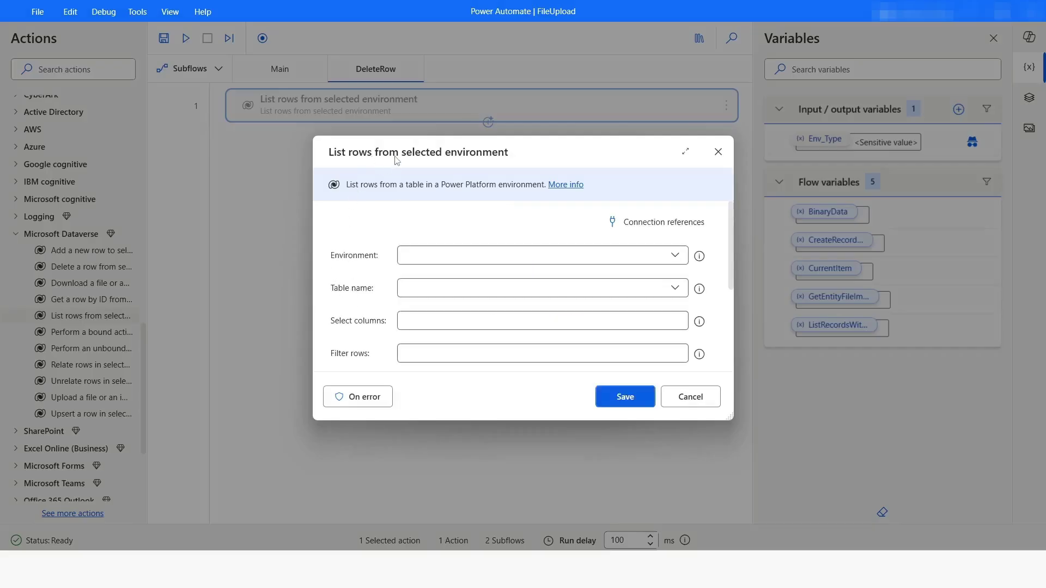
# - Point the List rows action at the chosen environment and the Employee Record table, found by searching 'employ'
pyautogui.moveTo(394, 156); pyautogui.dragTo(344, 145)
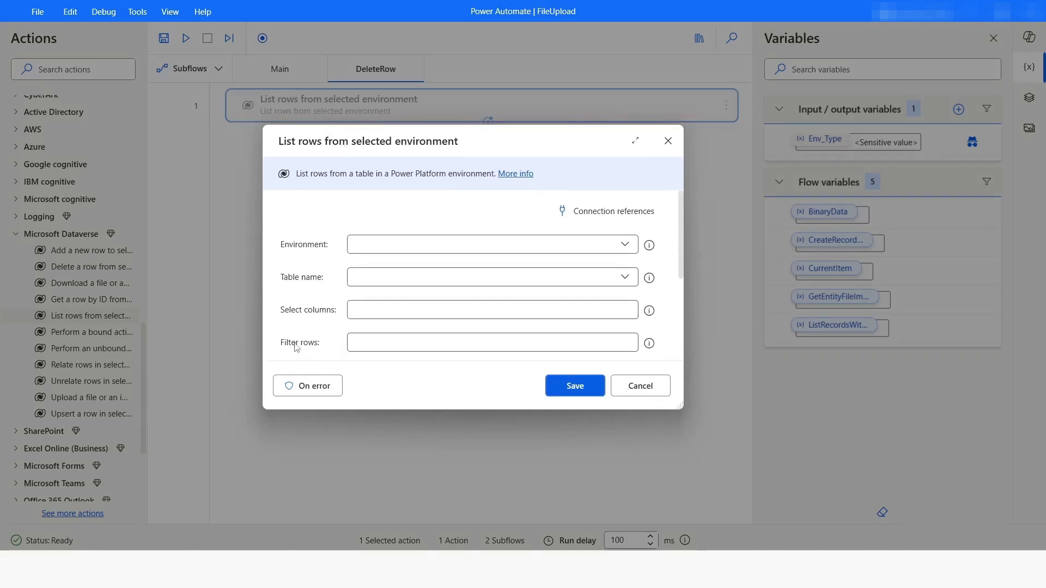
pyautogui.click(360, 349)
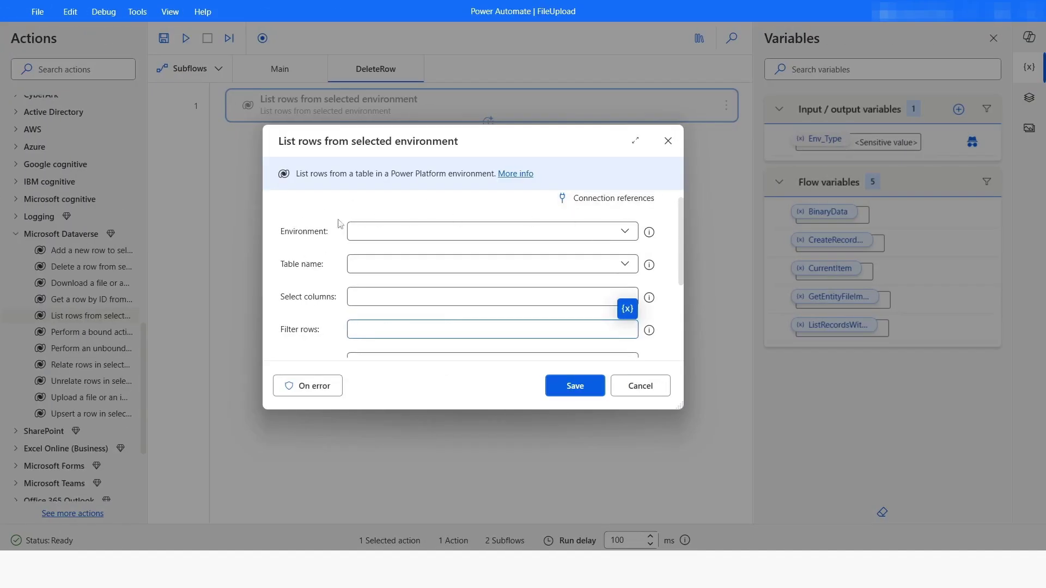
pyautogui.click(627, 233)
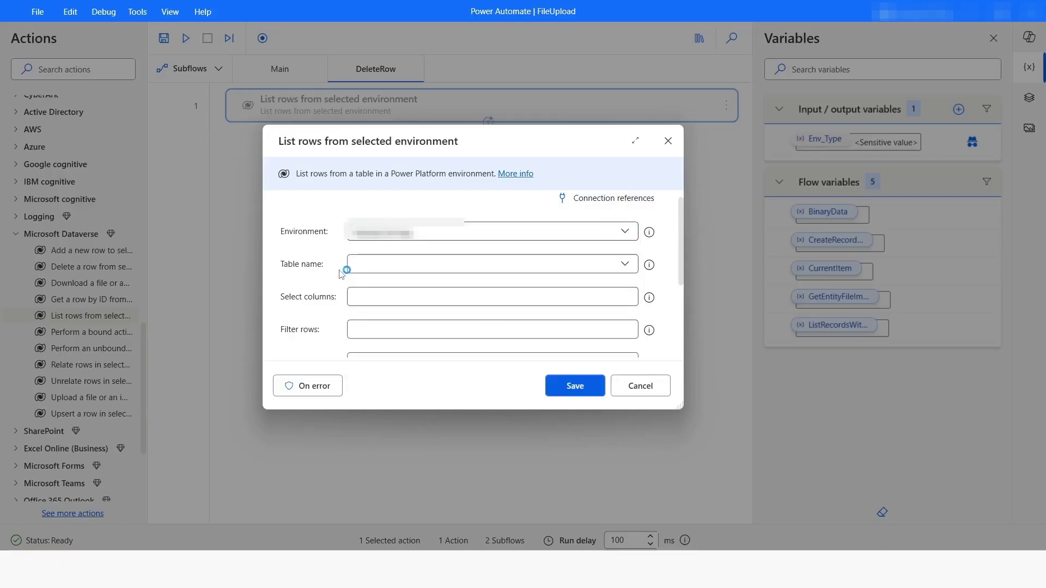
pyautogui.click(627, 265)
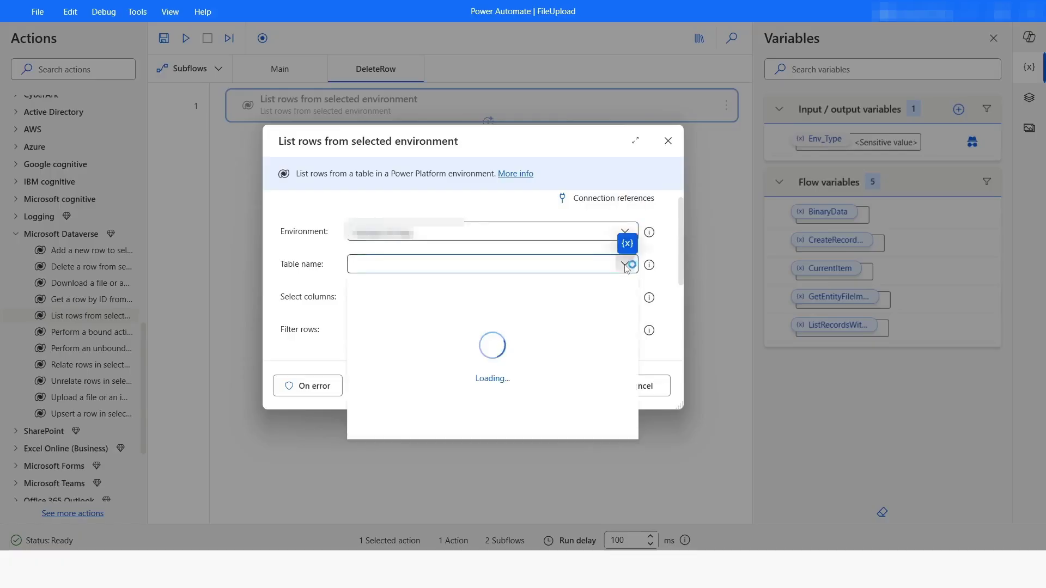
pyautogui.click(405, 297)
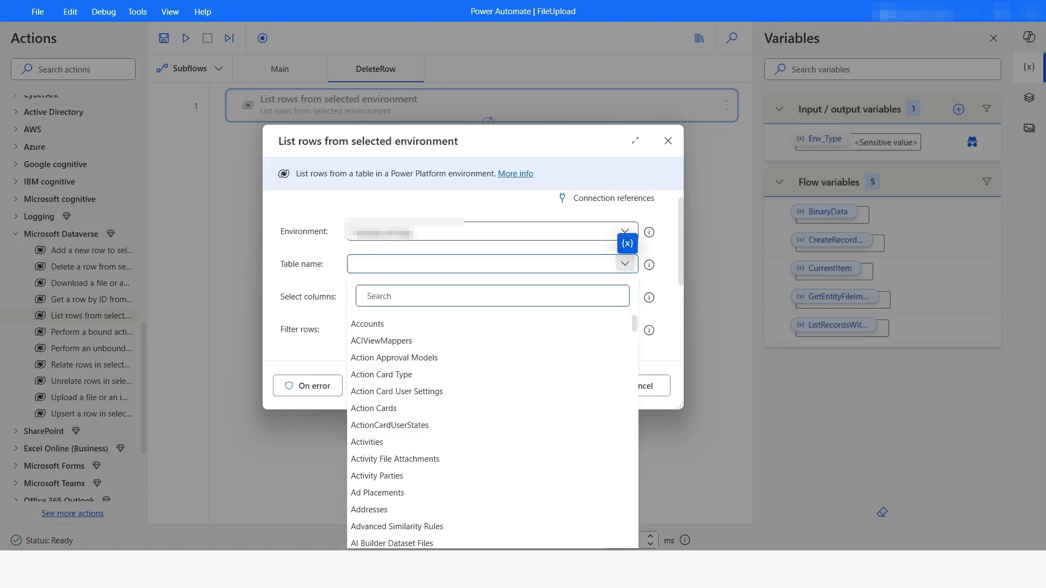
pyautogui.write('employ')
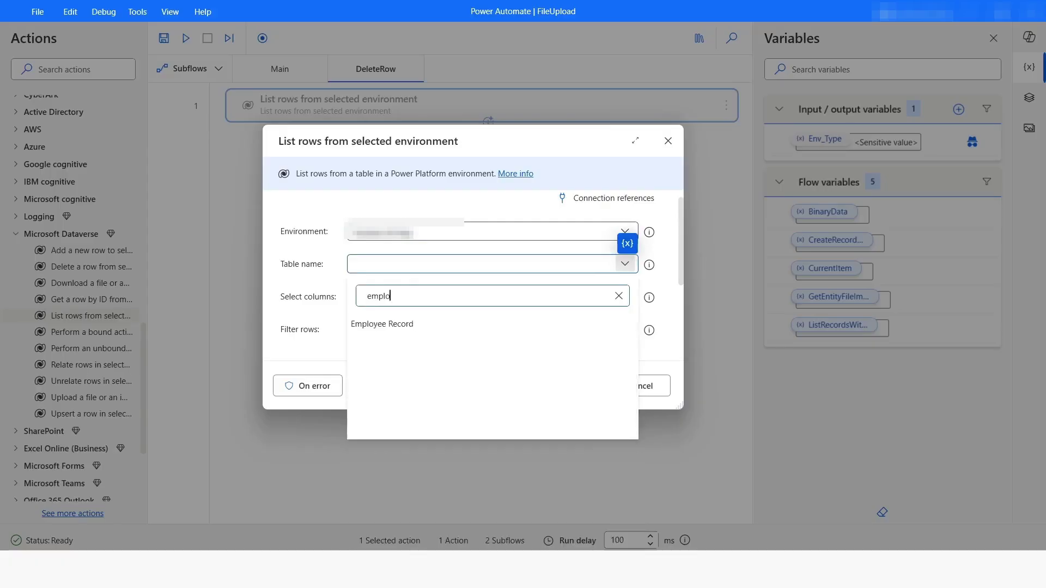
pyautogui.click(395, 323)
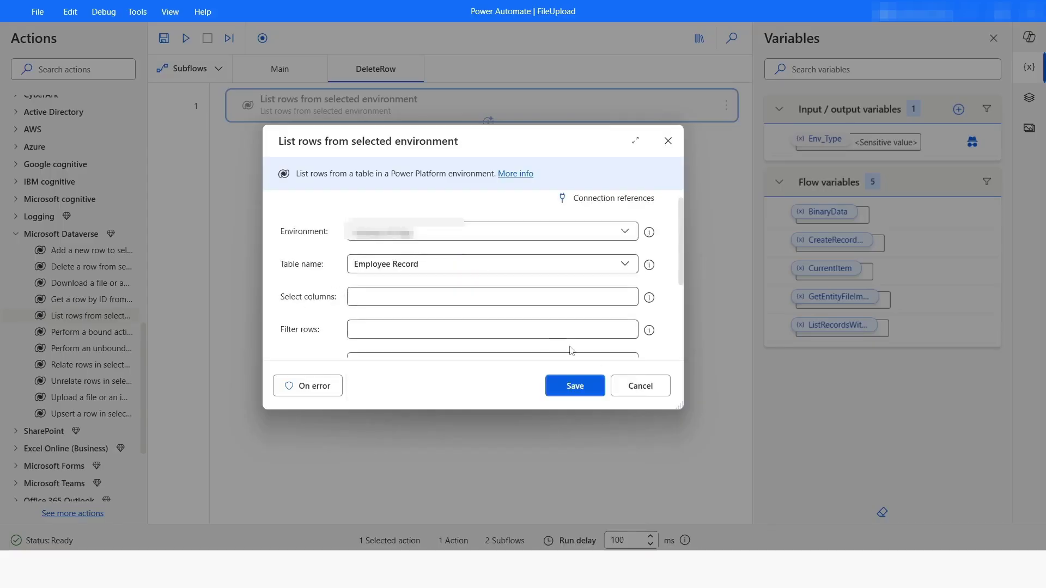
pyautogui.moveTo(679, 406); pyautogui.dragTo(707, 457)
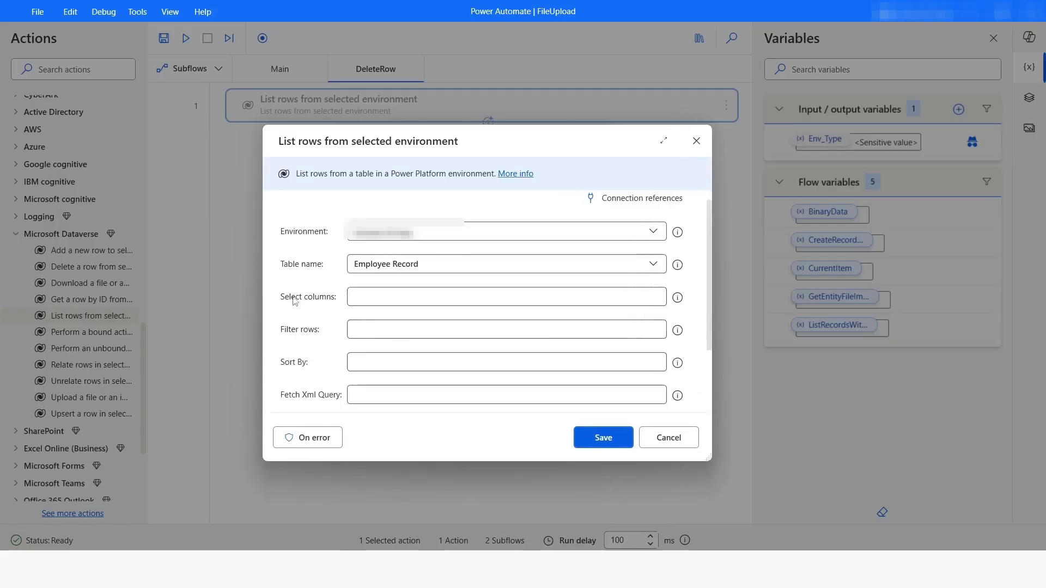
pyautogui.click(385, 297)
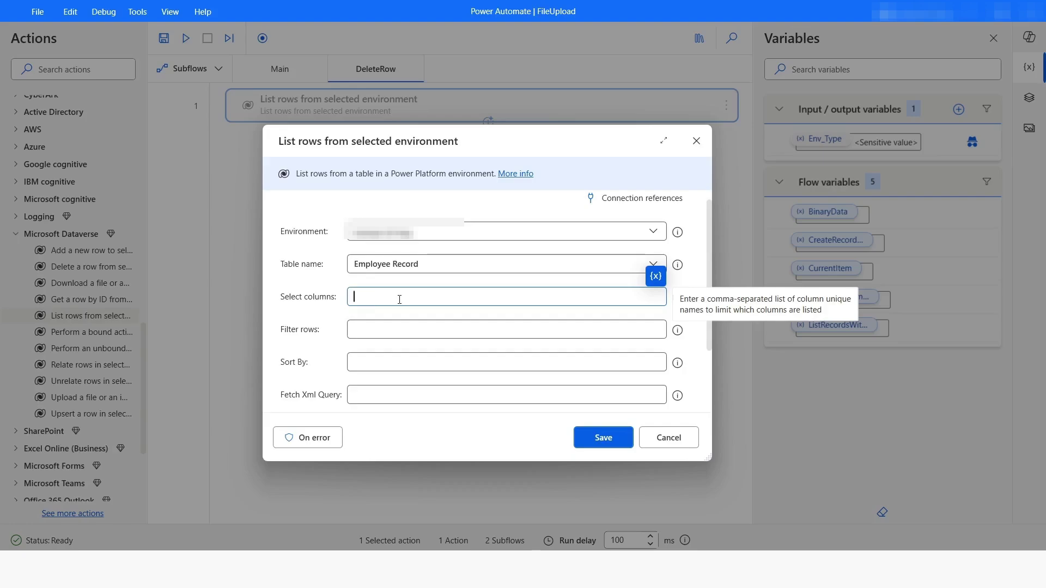
pyautogui.press('Tab')
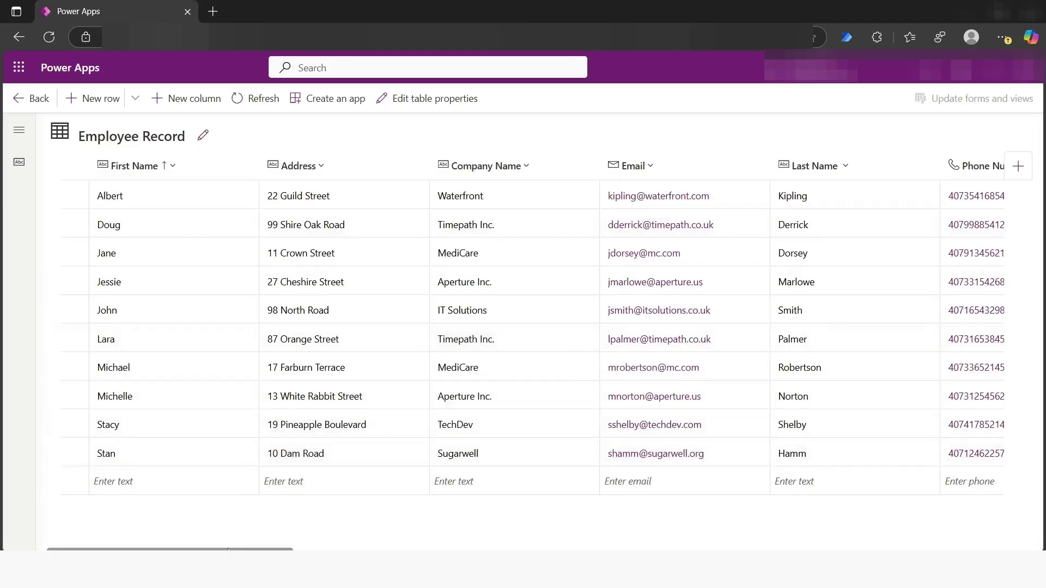
# - Find Role in Company's logical name, cra72_role, in its advanced column settings, then cancel unchanged
pyautogui.hscroll(3, 599, 479)
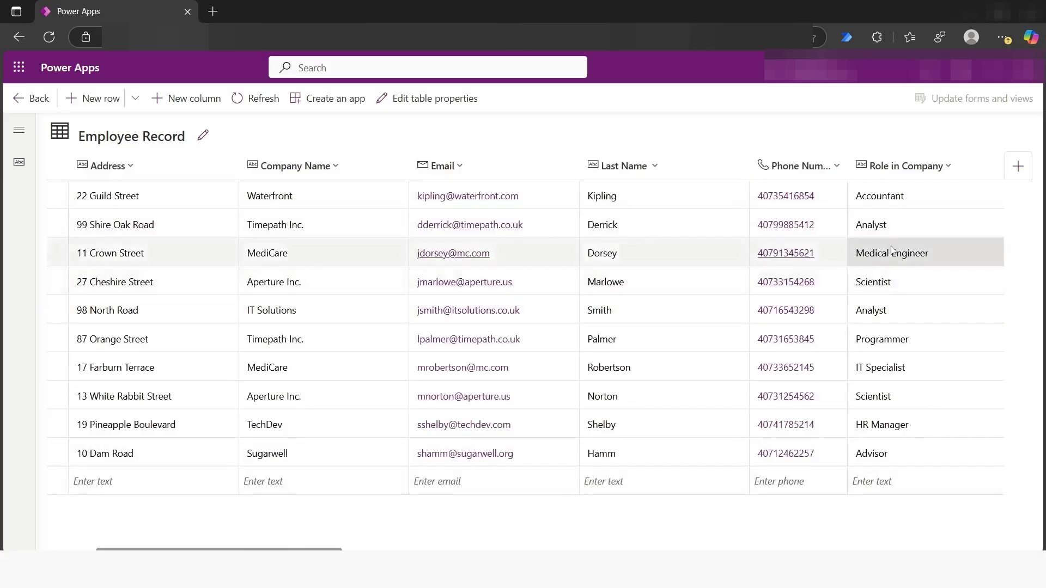
pyautogui.click(928, 168)
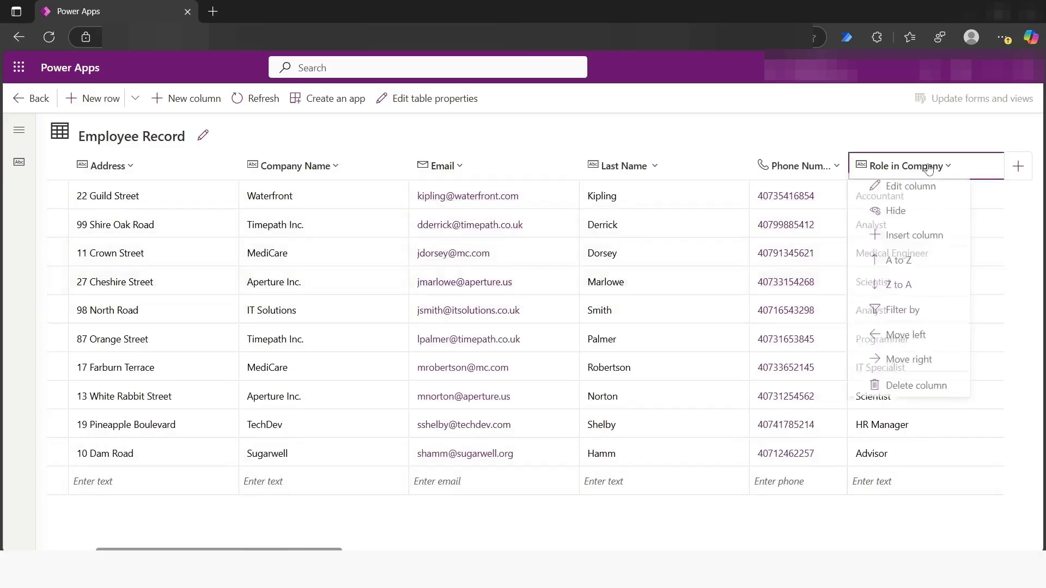
pyautogui.click(901, 195)
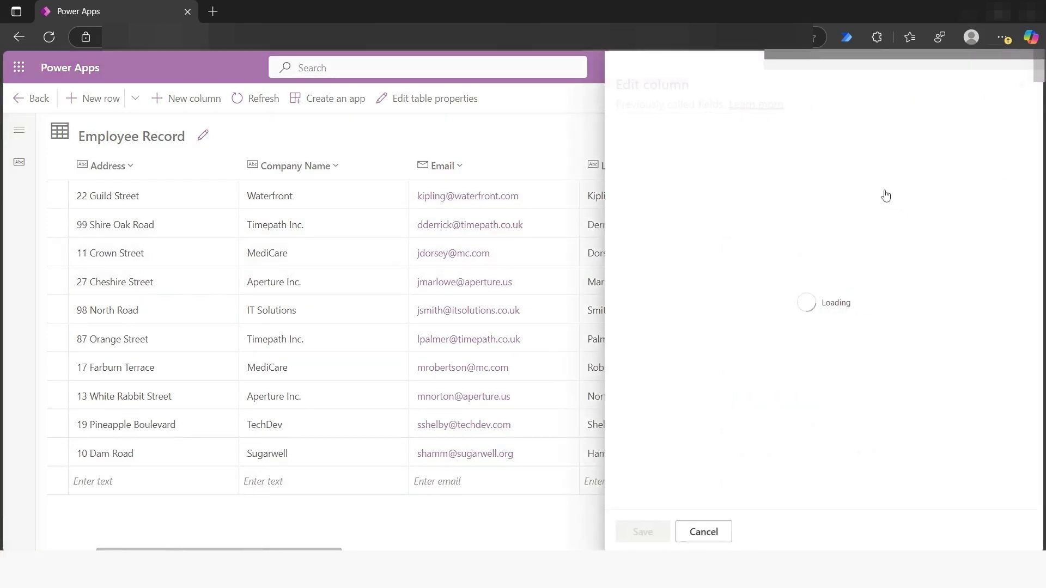
pyautogui.scroll(-2, 766, 322)
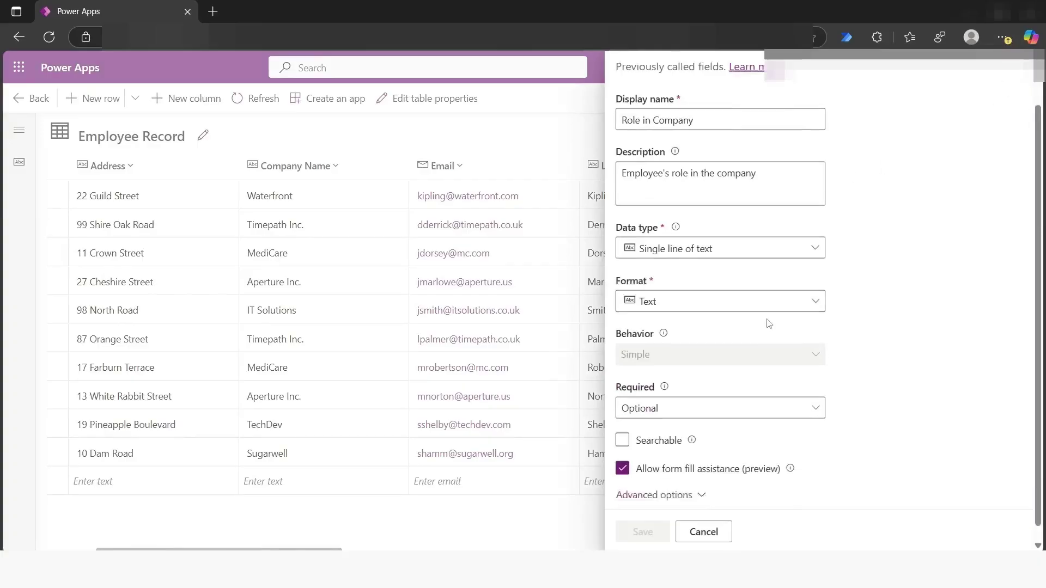
pyautogui.click(659, 473)
pyautogui.scroll(-4, 785, 378)
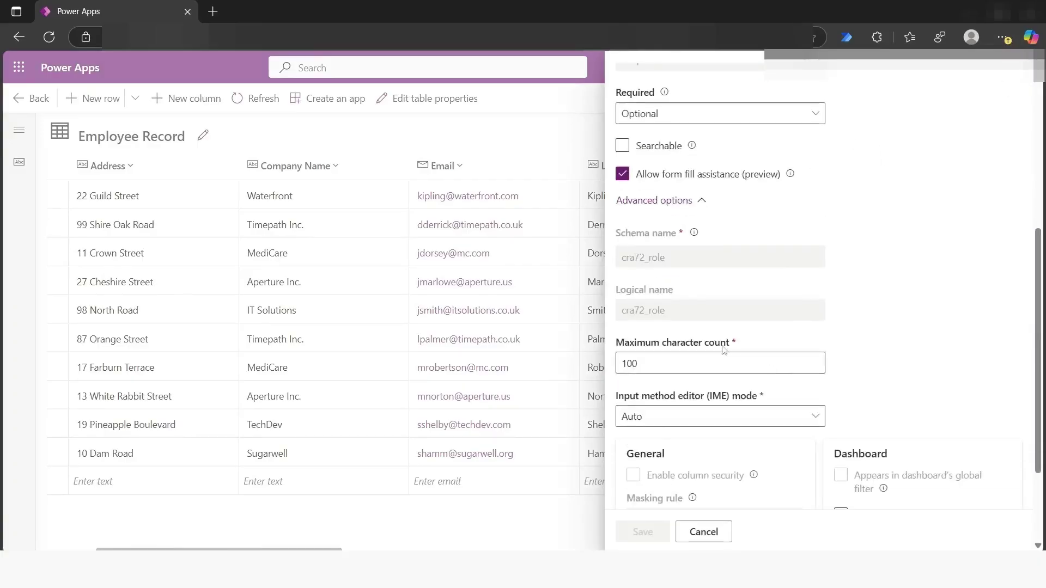
pyautogui.click(681, 314)
pyautogui.moveTo(685, 316); pyautogui.dragTo(618, 315)
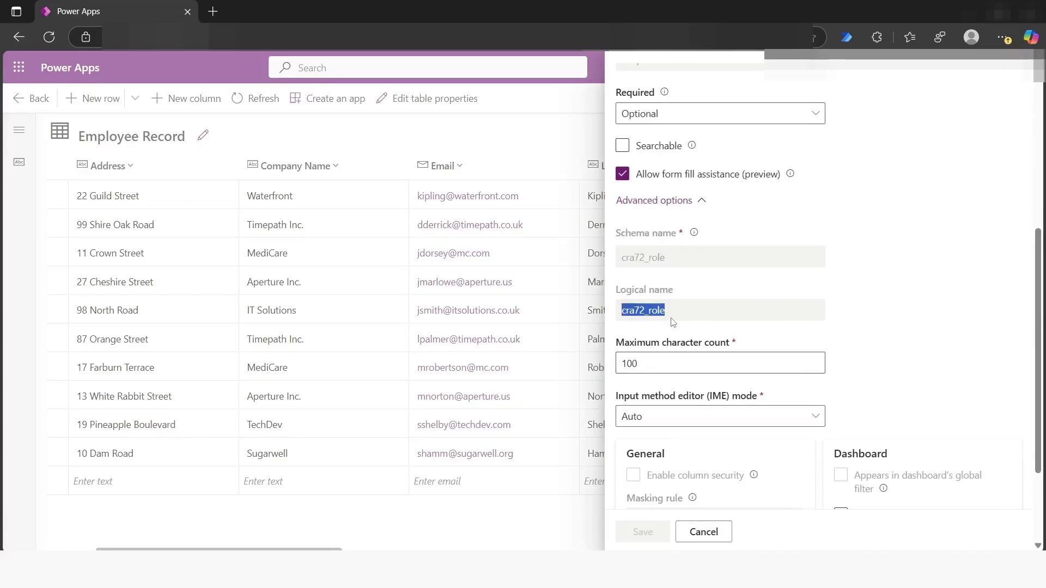
pyautogui.click(704, 534)
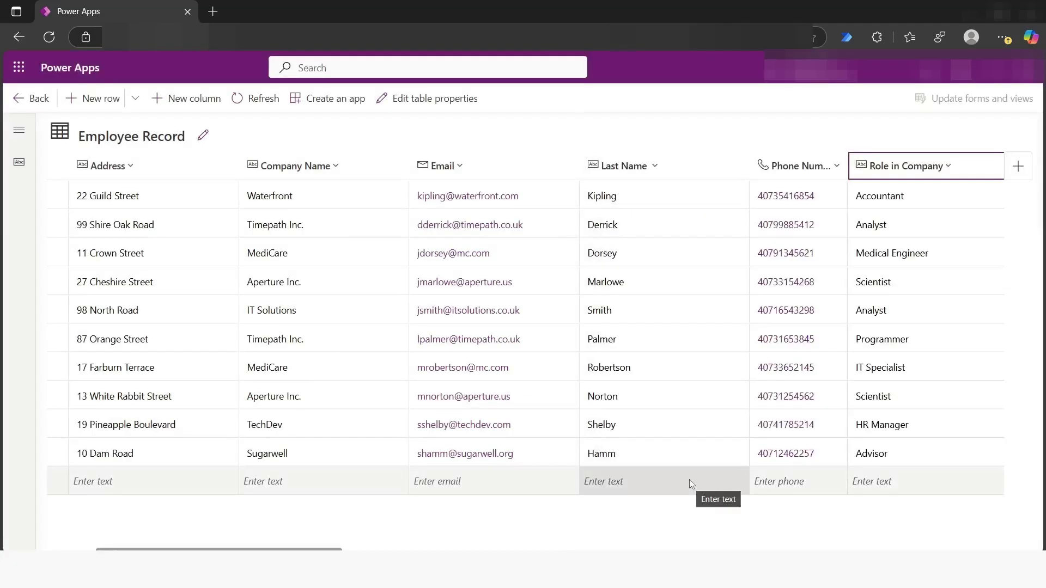
# - Copy Role in Company's logical name via Schema > Columns > Advanced > Tools > Copy logical name
pyautogui.click(31, 100)
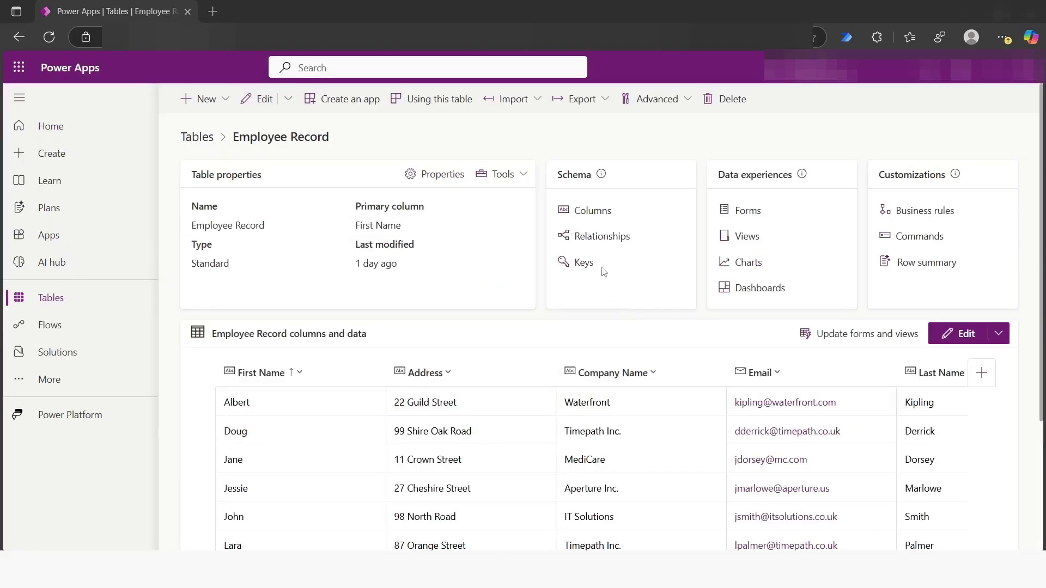
pyautogui.click(594, 213)
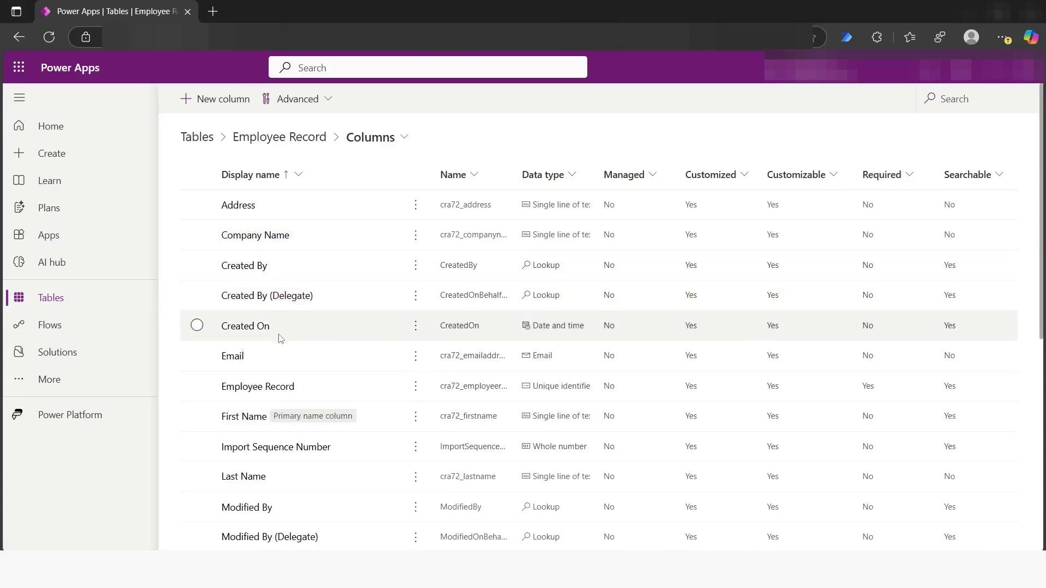
pyautogui.scroll(-6, 308, 355)
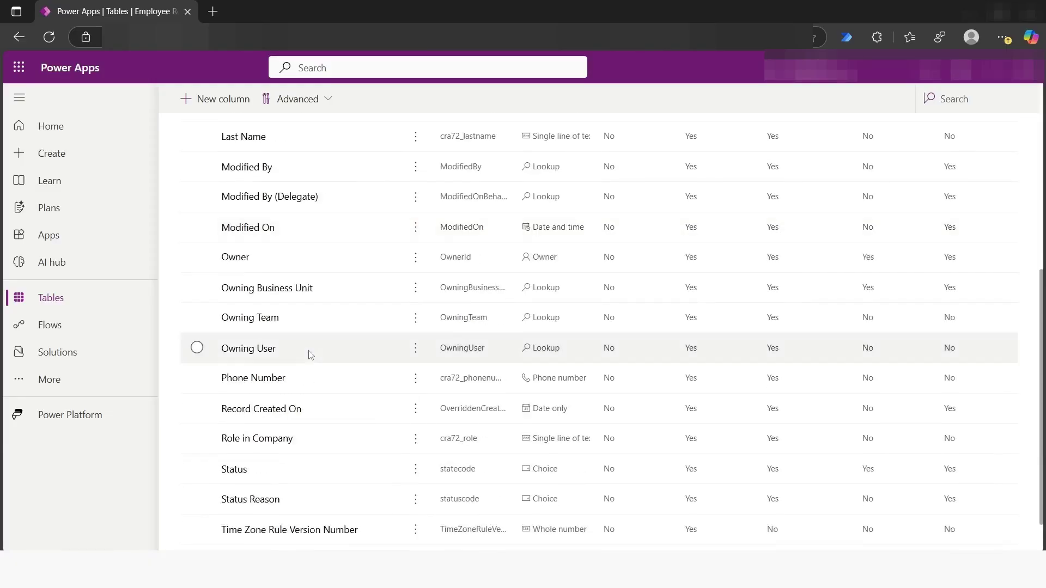
pyautogui.scroll(-1, 311, 355)
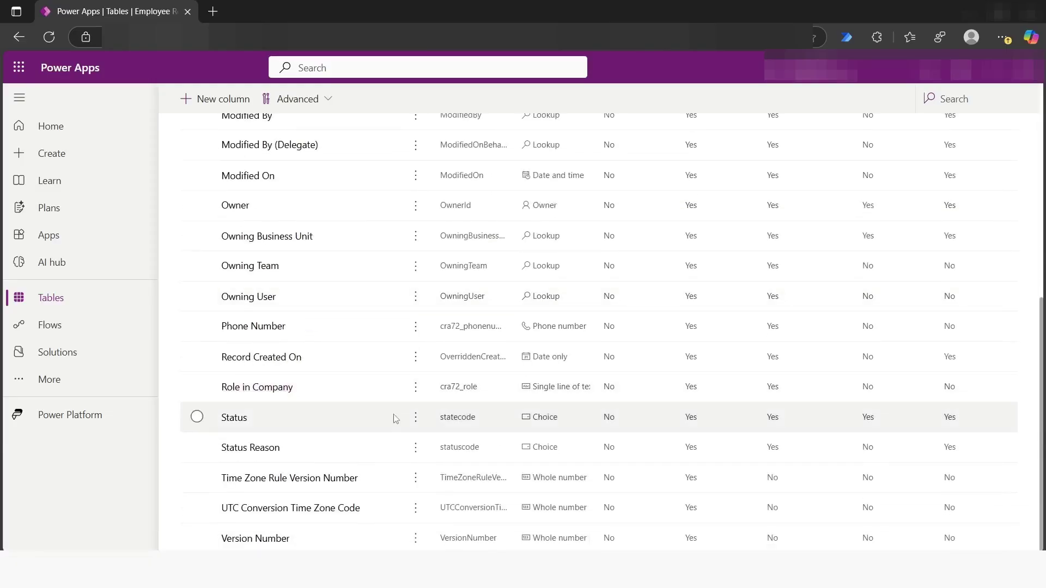
pyautogui.click(415, 387)
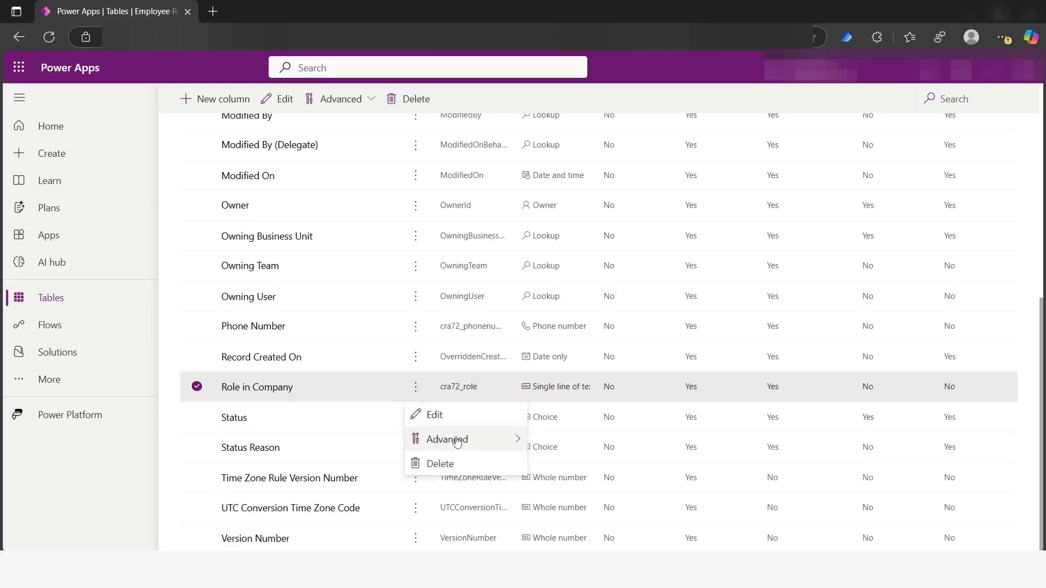
pyautogui.moveTo(463, 439)
pyautogui.moveTo(593, 466)
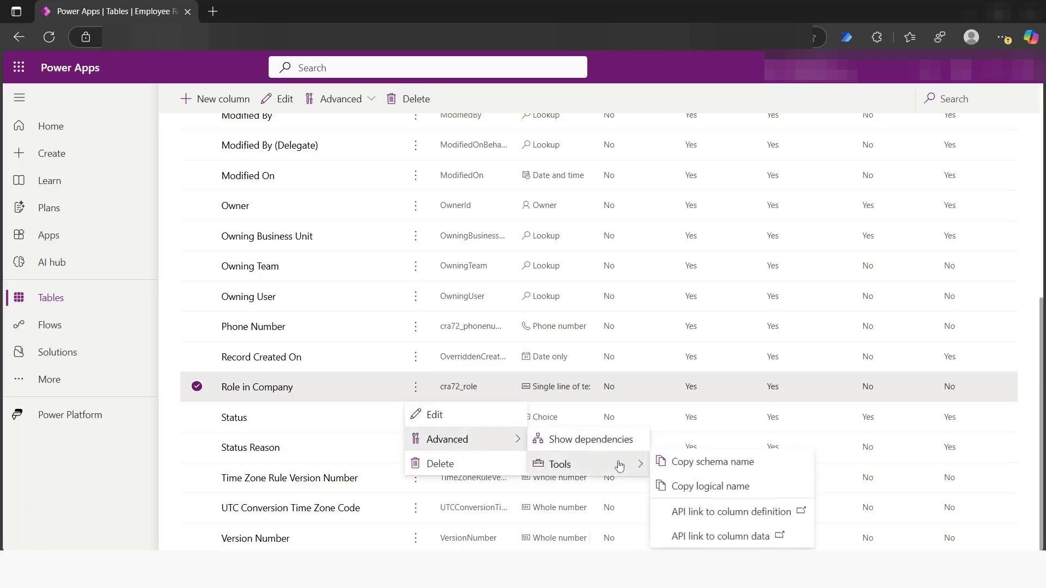
pyautogui.click(694, 488)
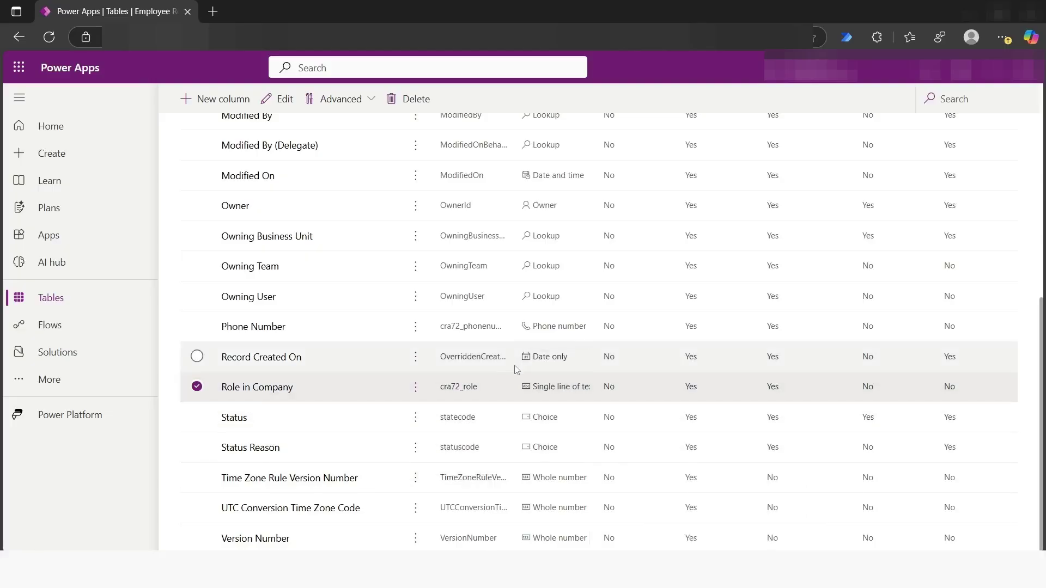
pyautogui.click(500, 360)
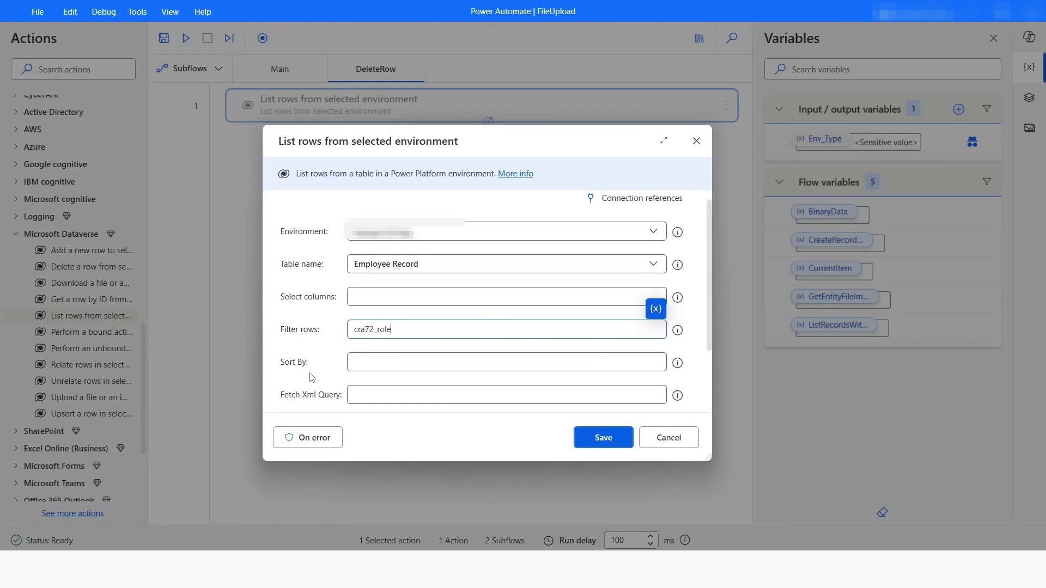
# - Complete the Filter rows expression as cra72_role eq 'Analyst'
pyautogui.write('q')
pyautogui.press('BackSpace')
pyautogui.write("'Analyst'")
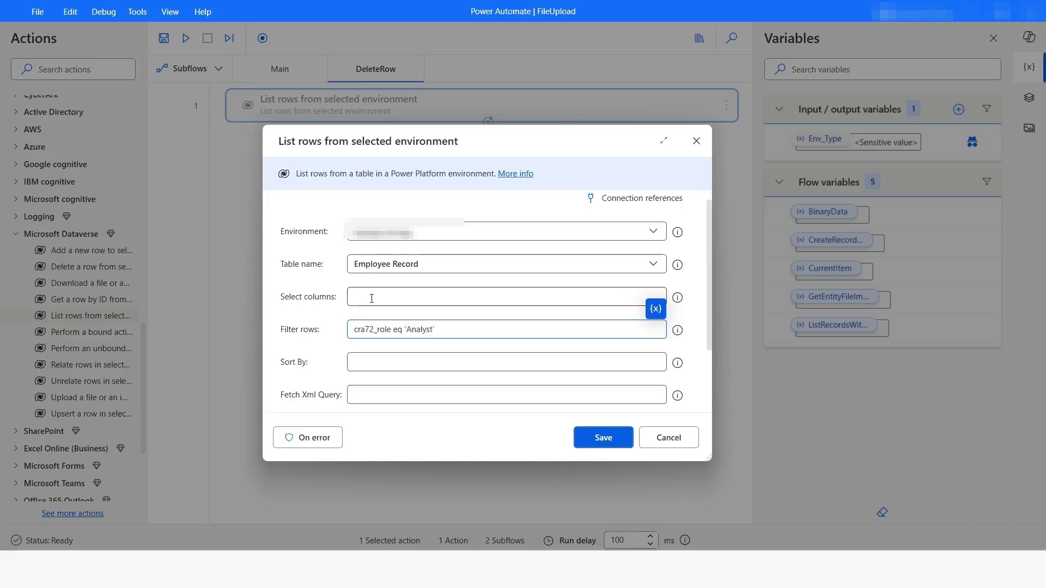
pyautogui.click(369, 297)
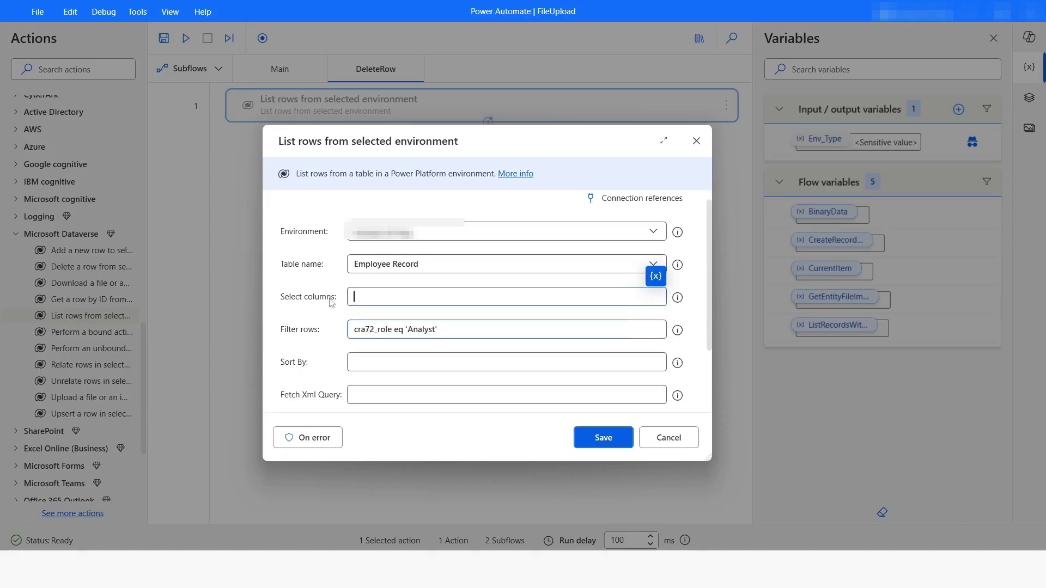
# - Copy cra72_role from the filter and paste it into Select columns
pyautogui.moveTo(376, 330); pyautogui.dragTo(353, 329)
pyautogui.click(391, 333)
pyautogui.doubleClick(390, 334)
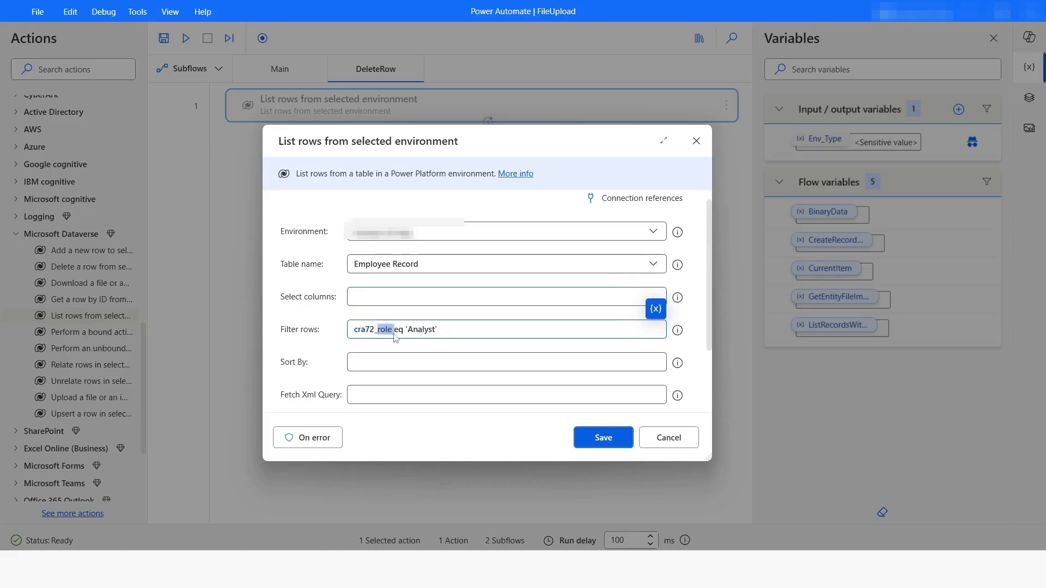
pyautogui.click(395, 333)
pyautogui.hotkey('shift', 'Home')
pyautogui.click(361, 295)
pyautogui.hotkey('ctrl', 'v')
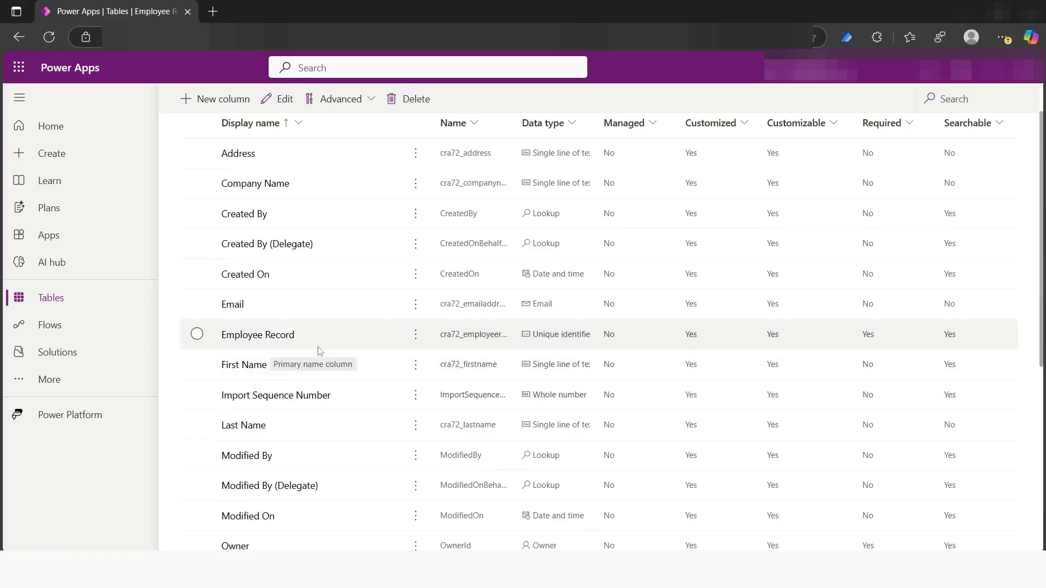
# - Copy the First Name column's logical name, cra72_firstname, from the Columns list's Tools menu
pyautogui.scroll(1, 313, 266)
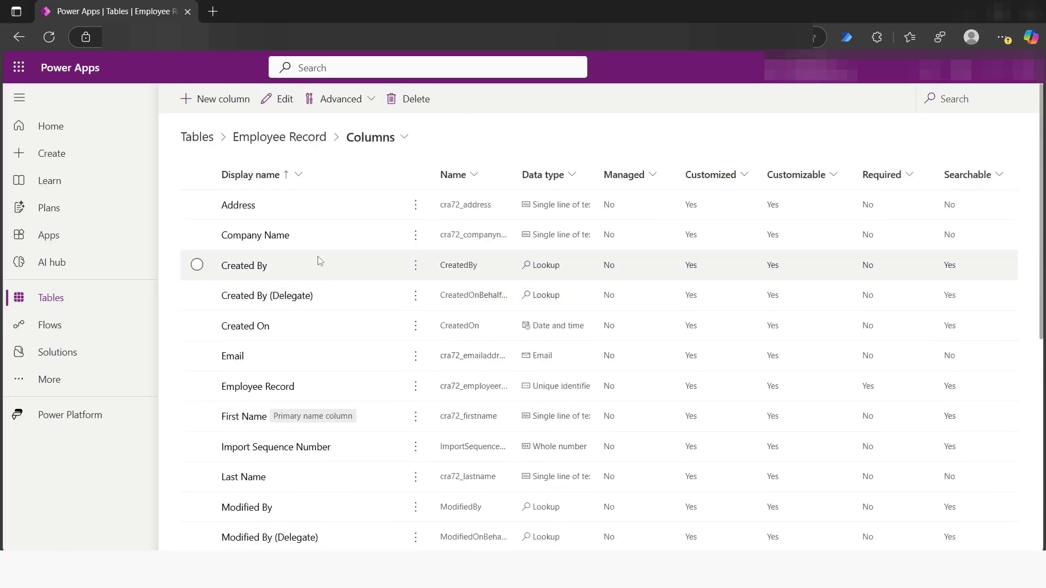
pyautogui.click(415, 420)
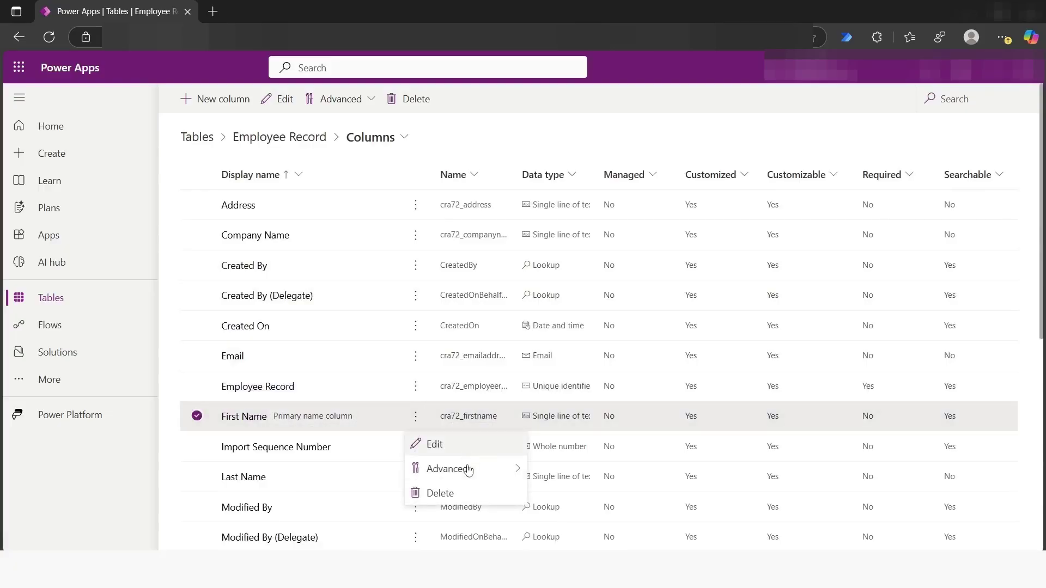
pyautogui.moveTo(468, 470)
pyautogui.moveTo(611, 503)
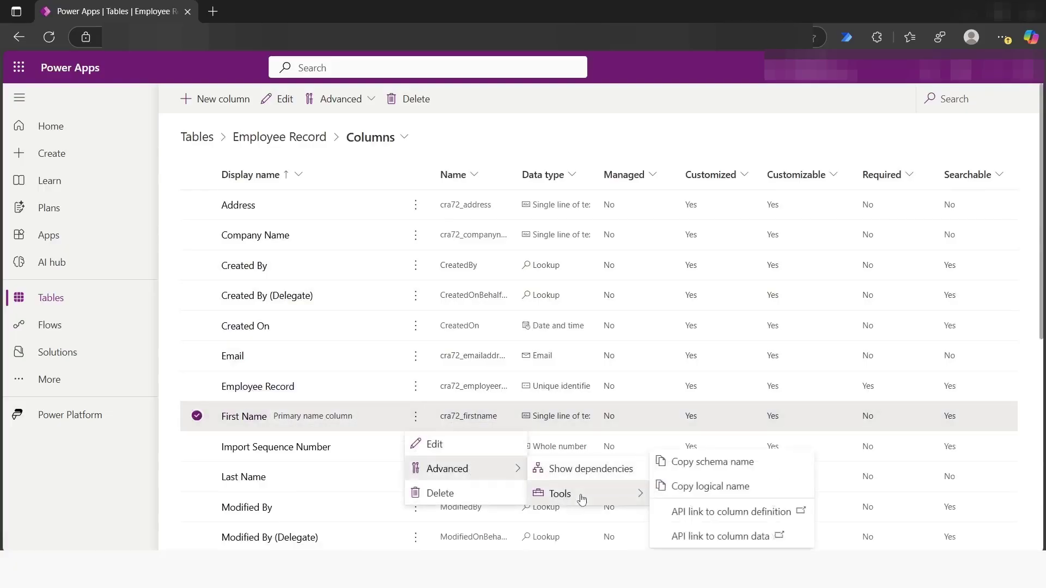
pyautogui.click(685, 494)
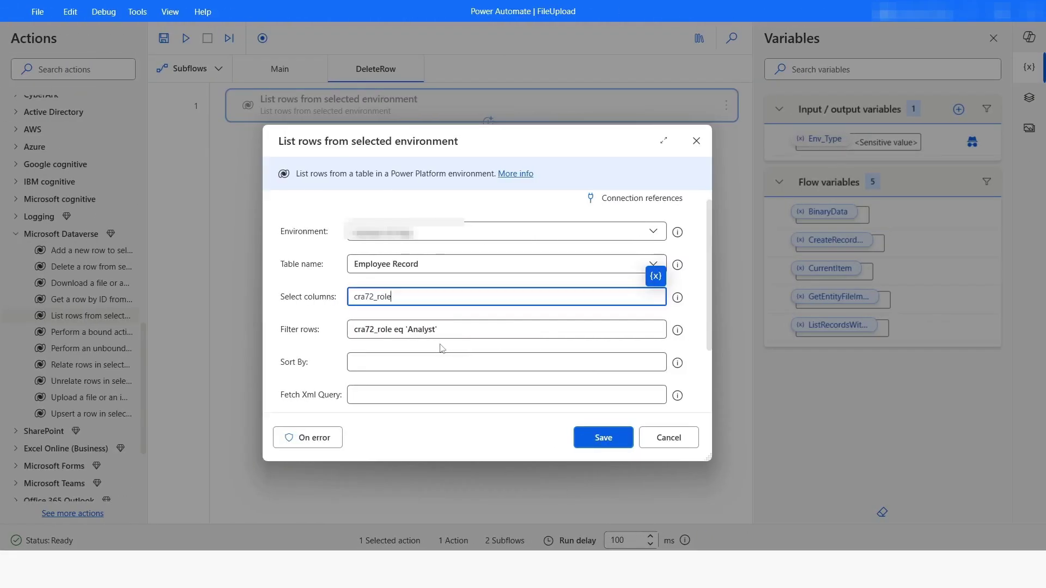
# - Append ,cra72_firstname to Select columns and save the List rows action
pyautogui.write(',')
pyautogui.hotkey('ctrl', 'v')
pyautogui.click(604, 438)
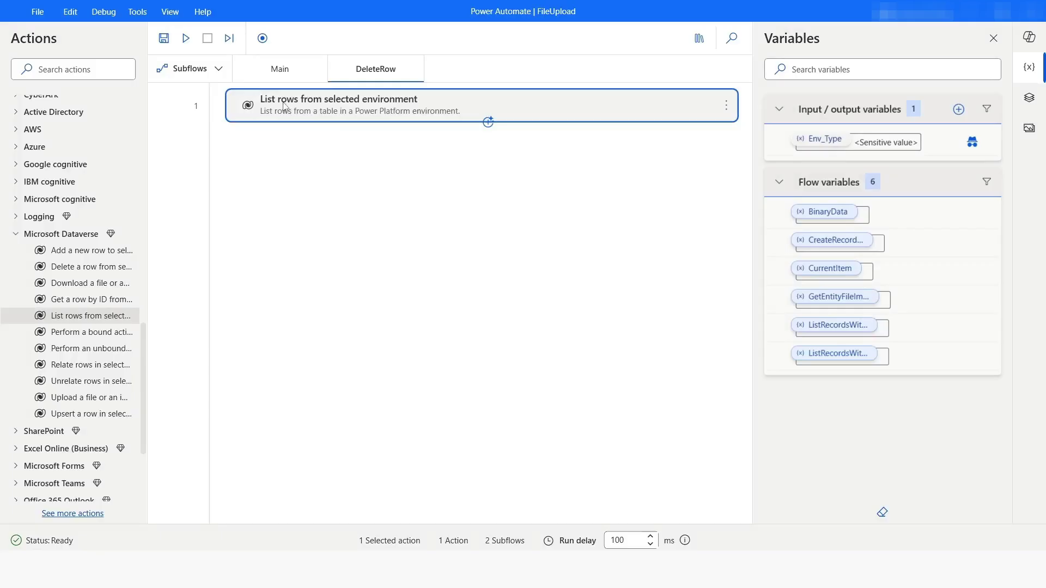
# - Run DeleteRow from the List rows action and open the ListRecords variable's .value list
pyautogui.rightClick(284, 106)
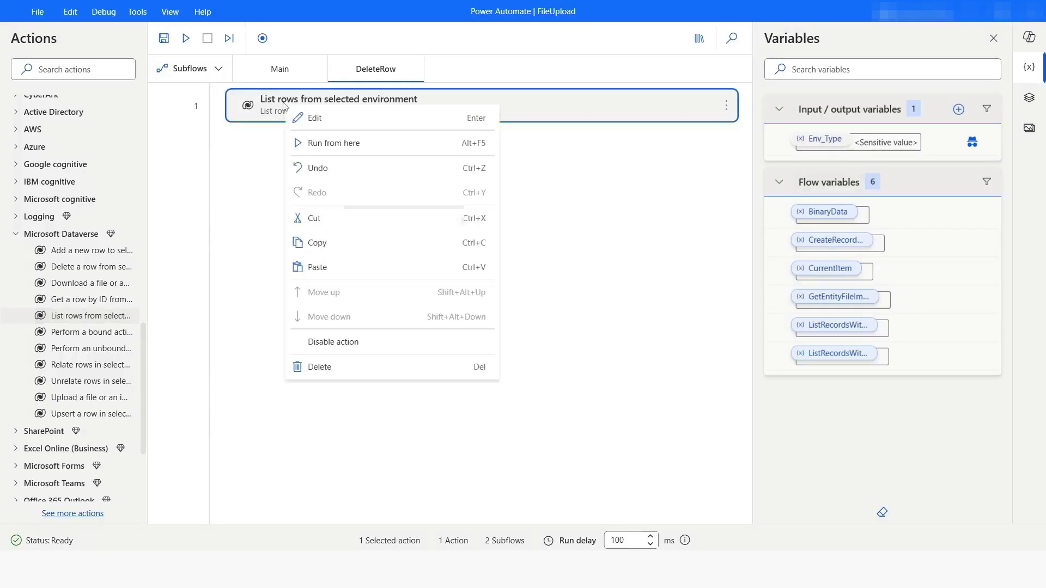
pyautogui.click(336, 142)
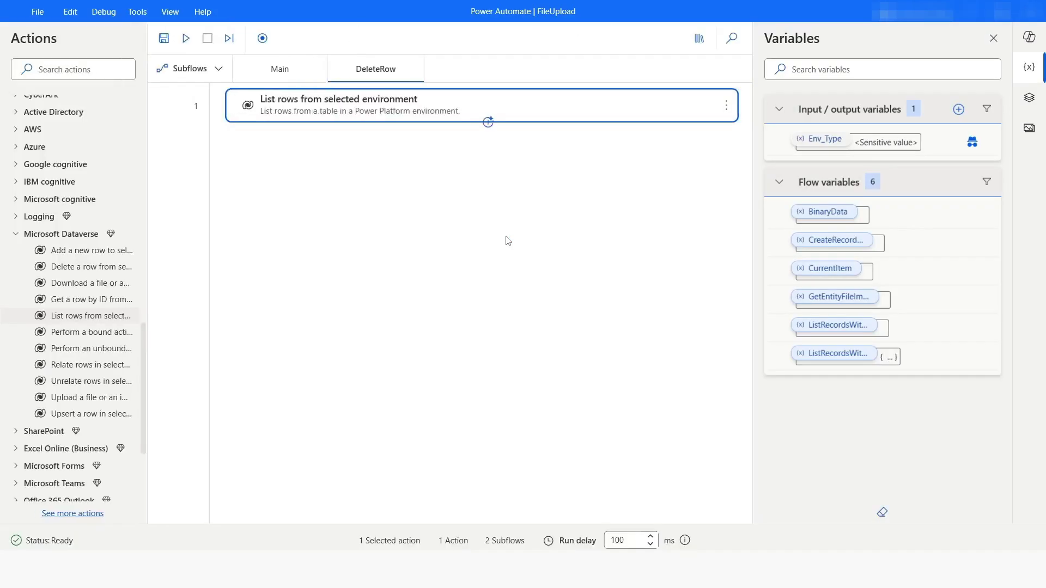
pyautogui.click(892, 367)
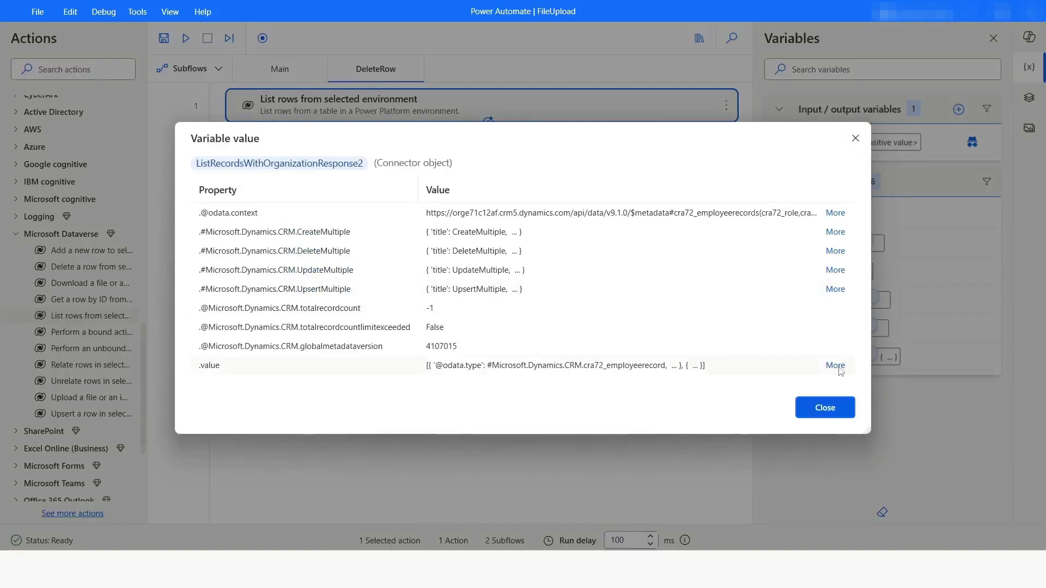
pyautogui.click(835, 365)
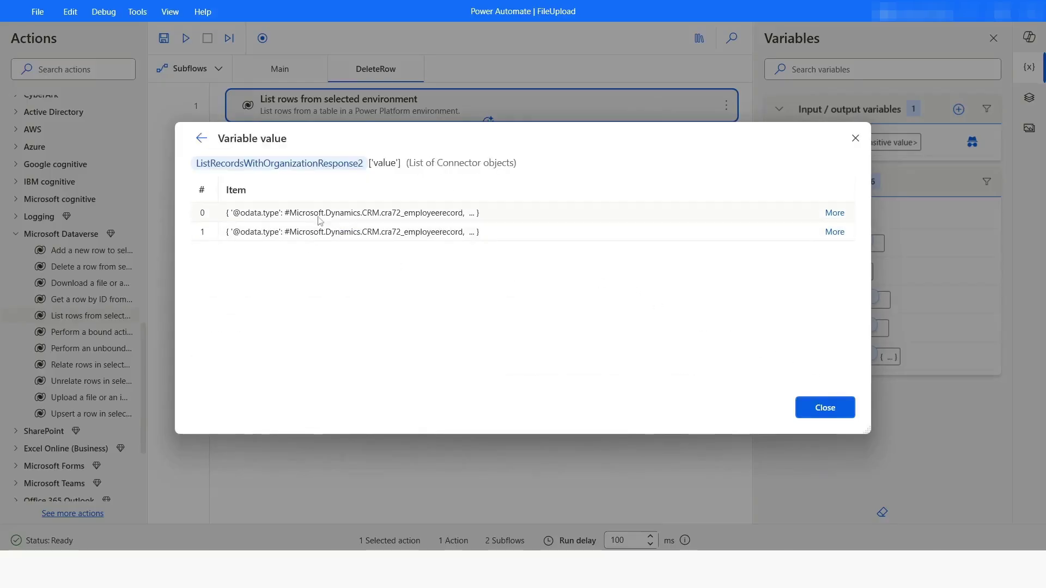
# - Inspect both returned records, confirming each has role Analyst, then reopen the List rows settings
pyautogui.click(834, 214)
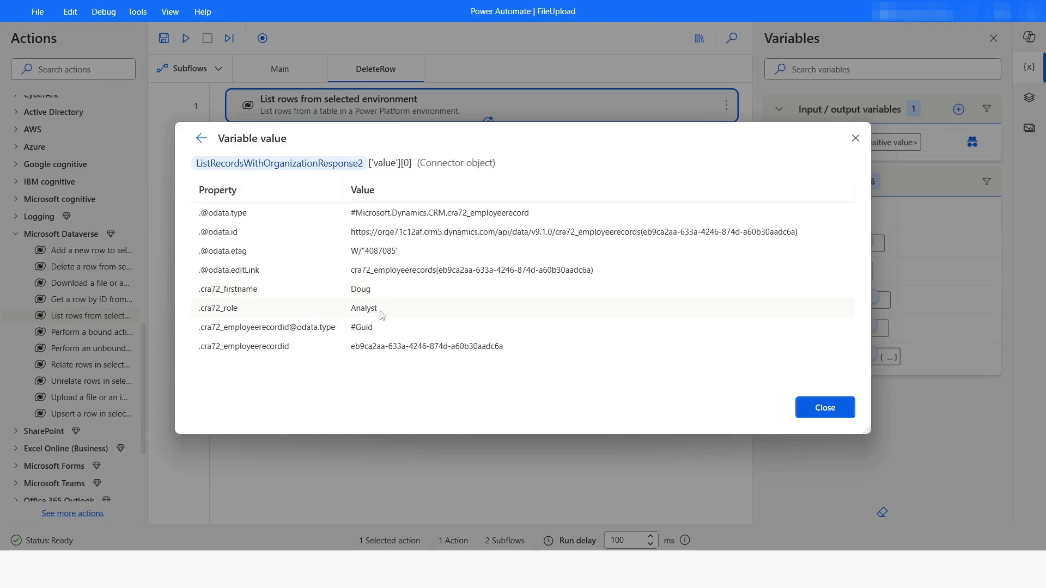
pyautogui.click(201, 138)
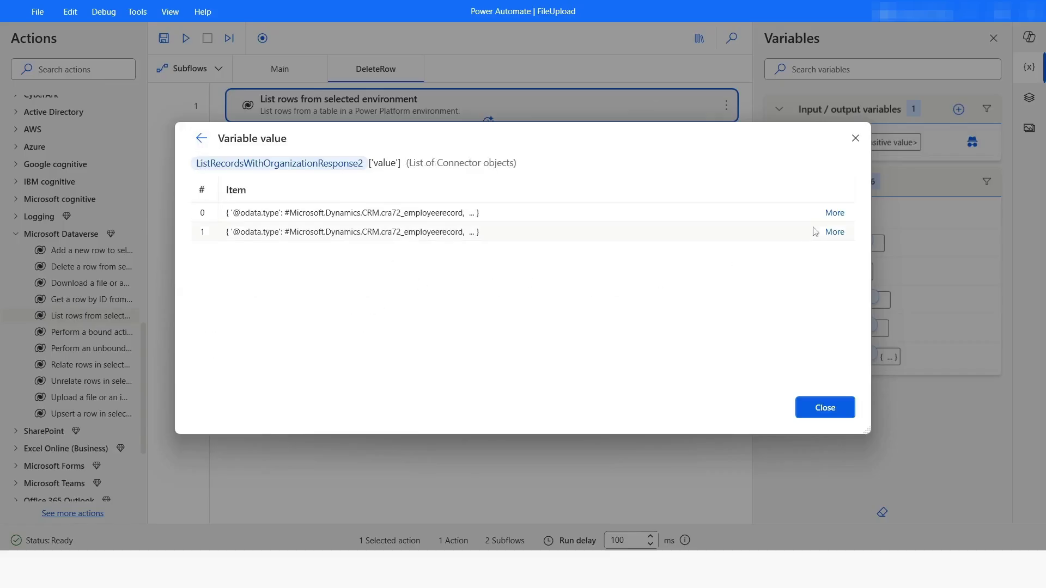
pyautogui.click(834, 232)
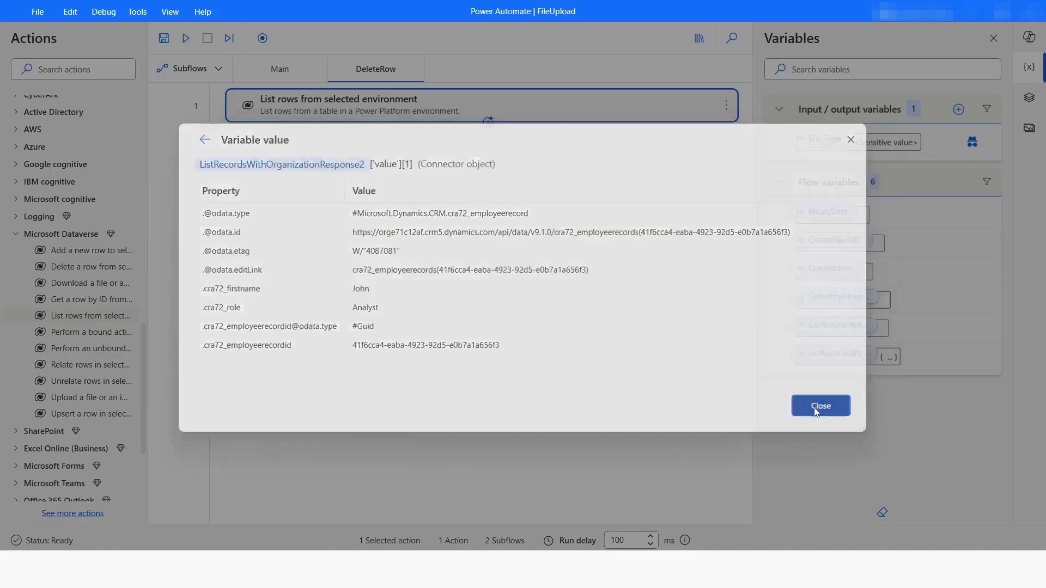
pyautogui.click(816, 412)
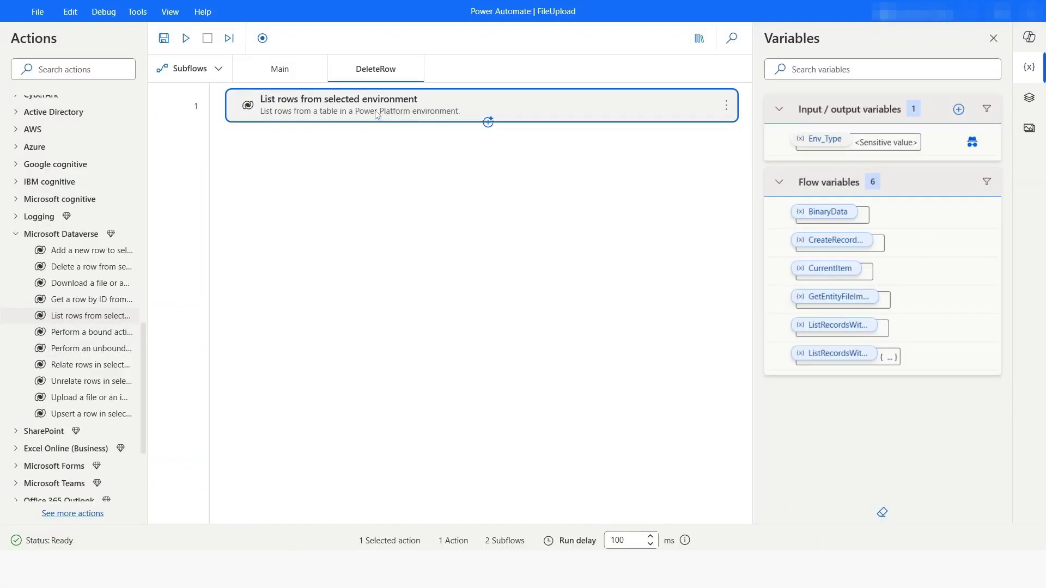
pyautogui.doubleClick(375, 111)
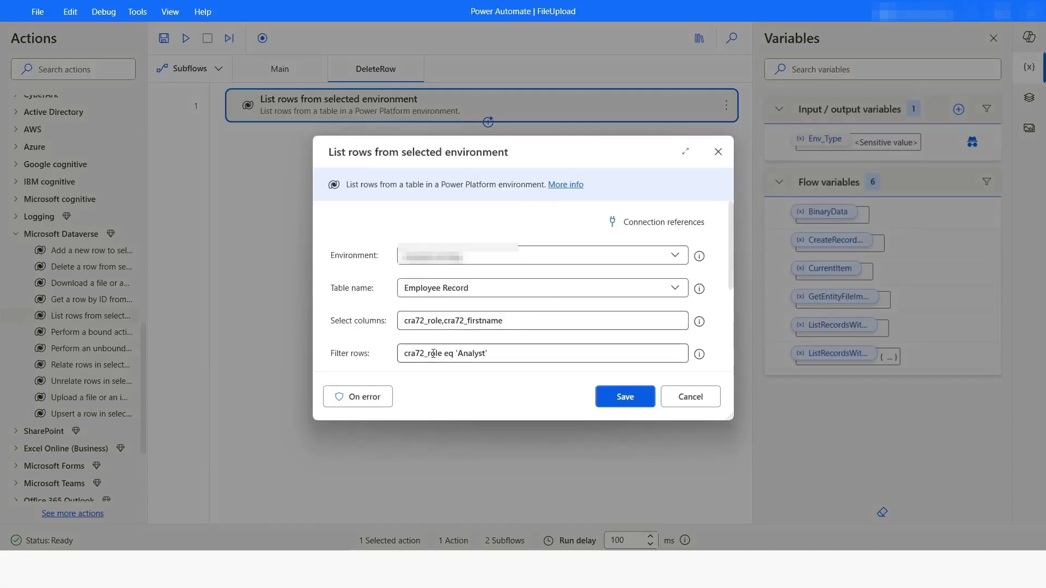
# - Extend the filter to cra72_role eq 'Analyst' Or cra72_role eq 'Advisor' and save it
pyautogui.click(442, 354)
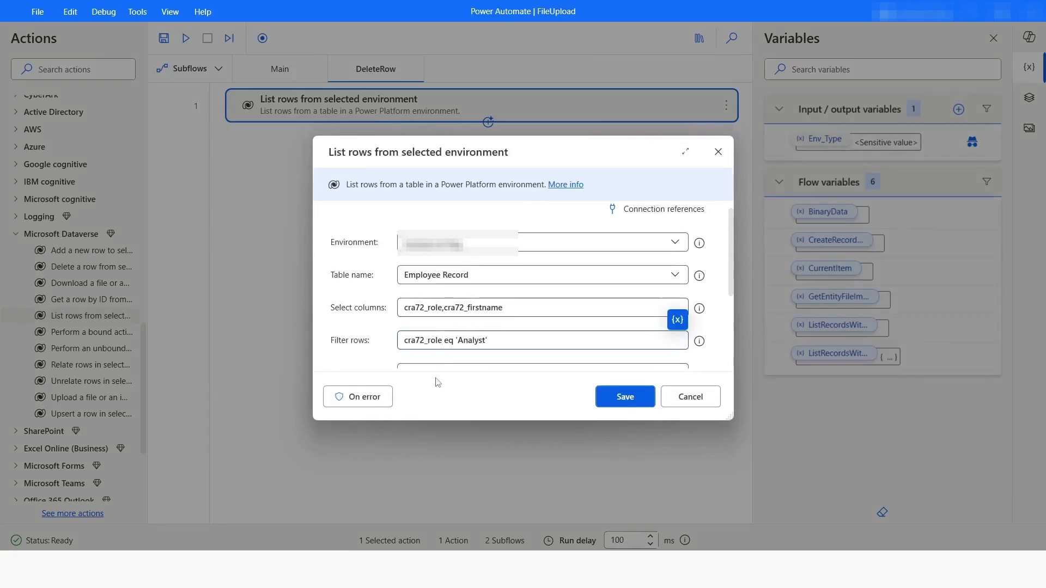
pyautogui.hotkey('shift', 'Home')
pyautogui.press('End')
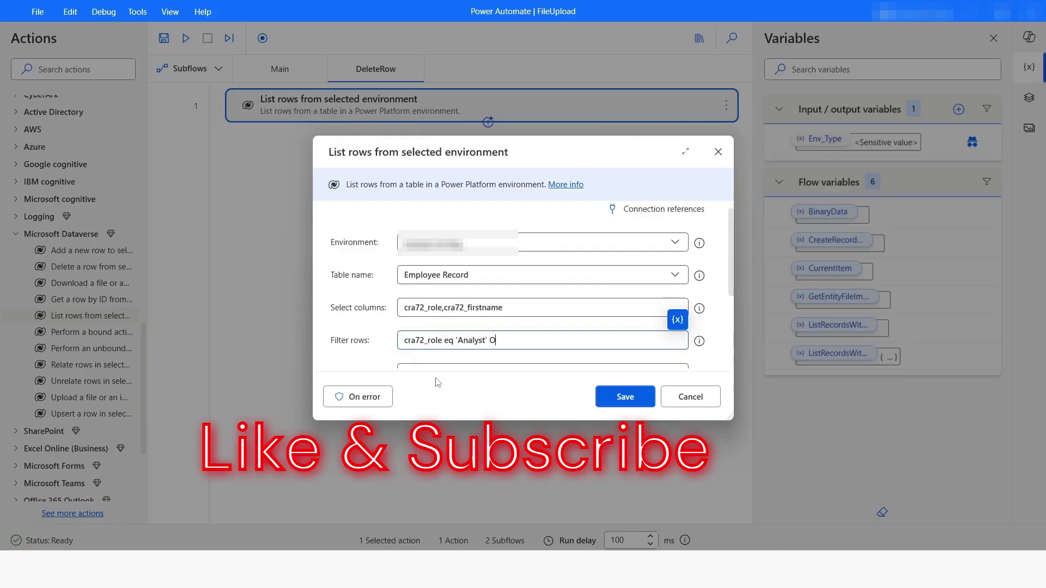
pyautogui.write("eq 'Analyst' Or cra72_role")
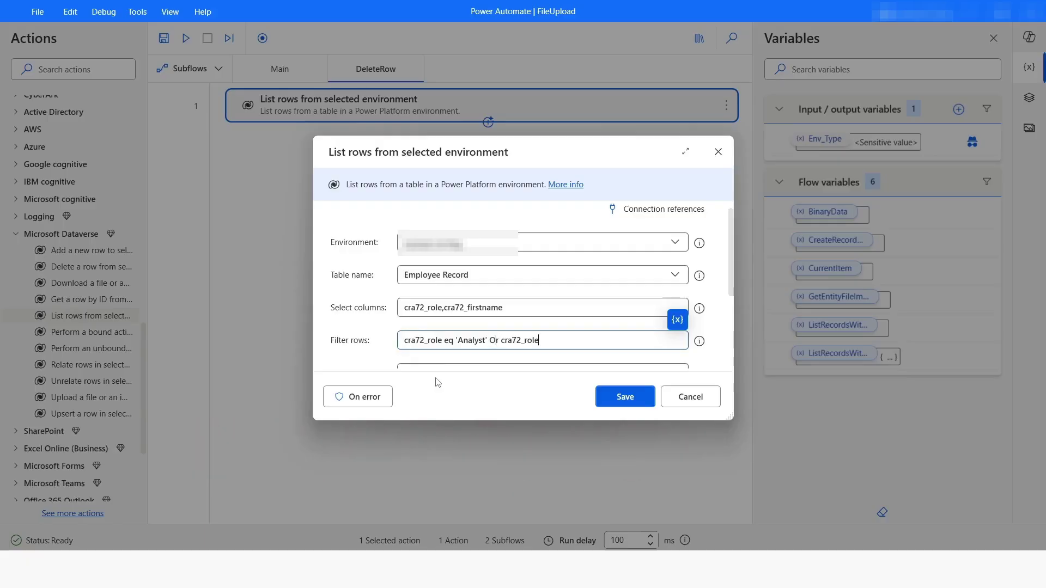
pyautogui.write(" eq 'Advisor")
pyautogui.click(626, 397)
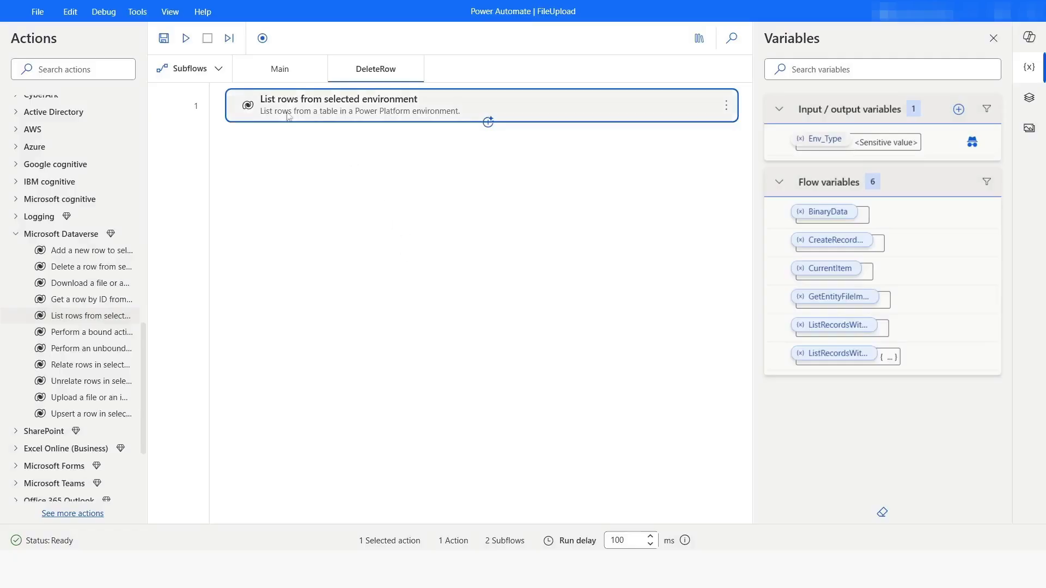
# - Run the subflow from List rows, which fails with a BadRequest error, and reopen its settings
pyautogui.rightClick(288, 115)
pyautogui.click(337, 151)
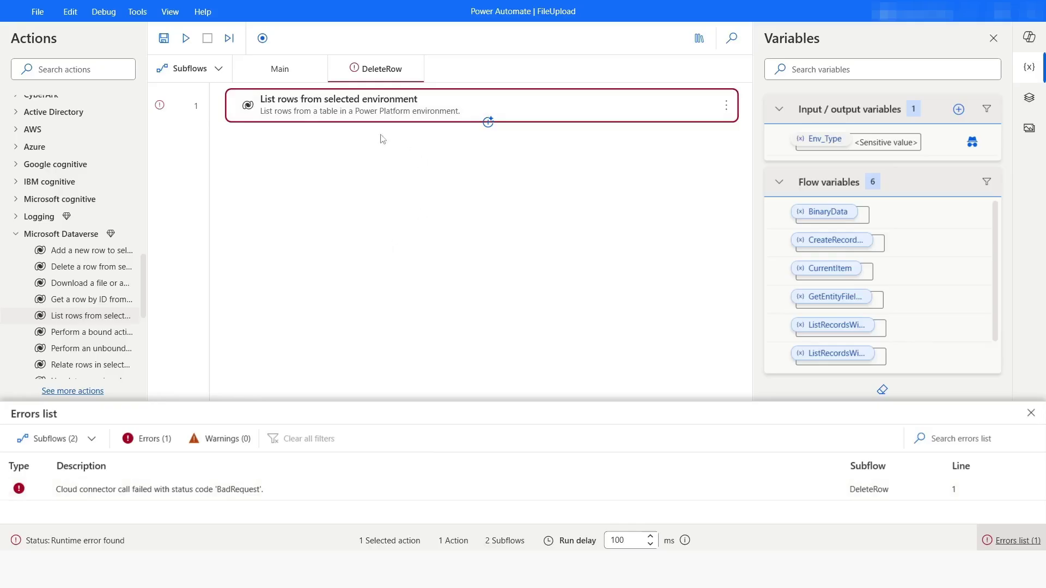
pyautogui.doubleClick(374, 114)
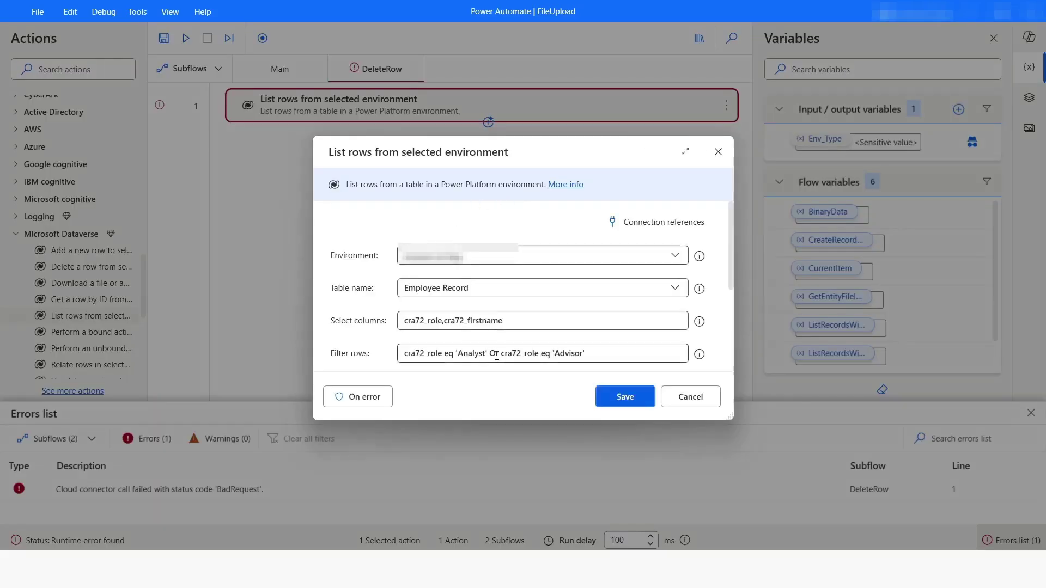
# - Change the filter's 'Or' to lowercase 'or' and save the action
pyautogui.scroll(-1, 509, 367)
pyautogui.press('BackSpace')
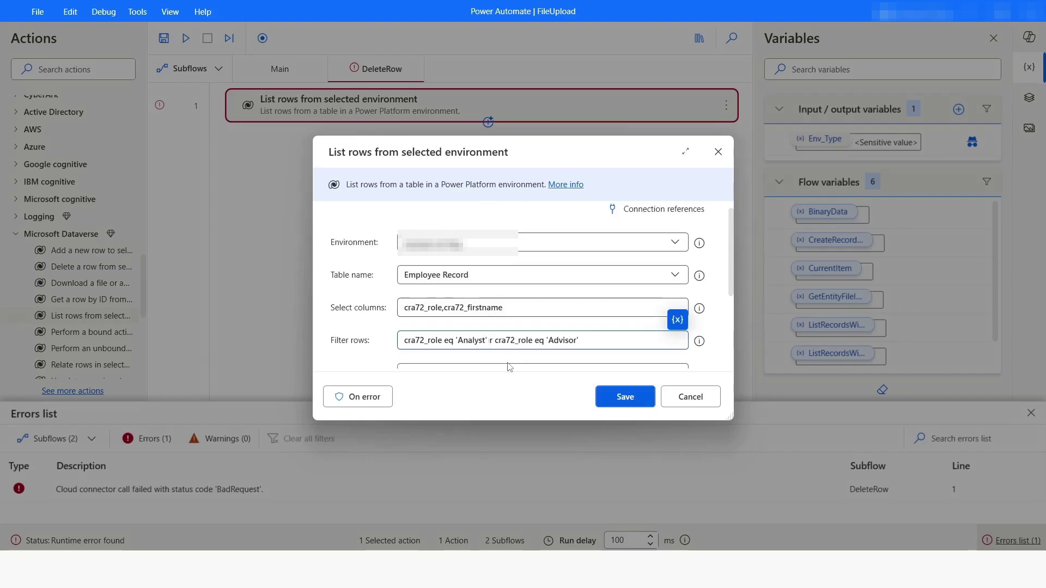
pyautogui.write('o')
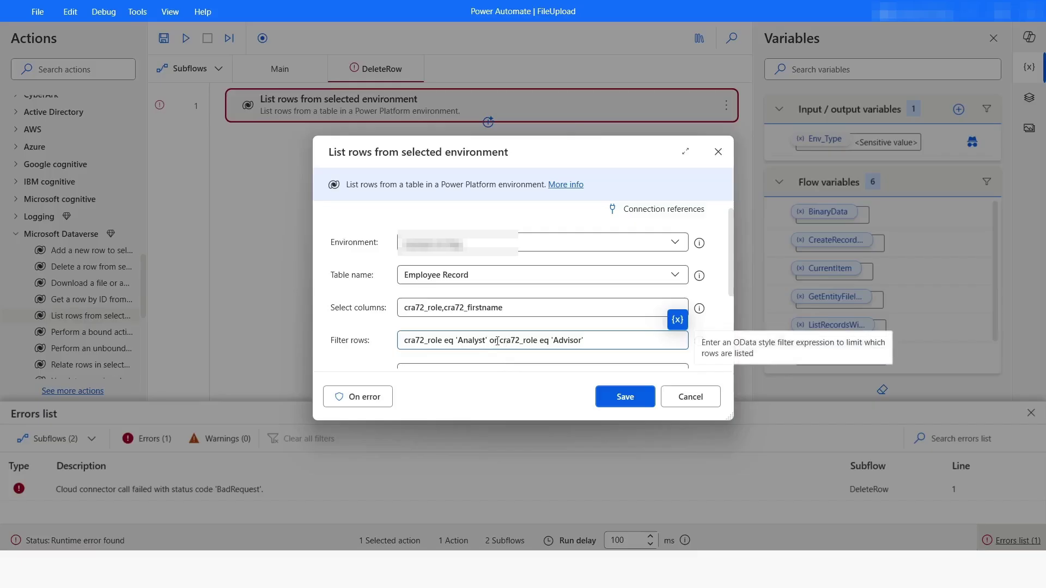
pyautogui.click(623, 398)
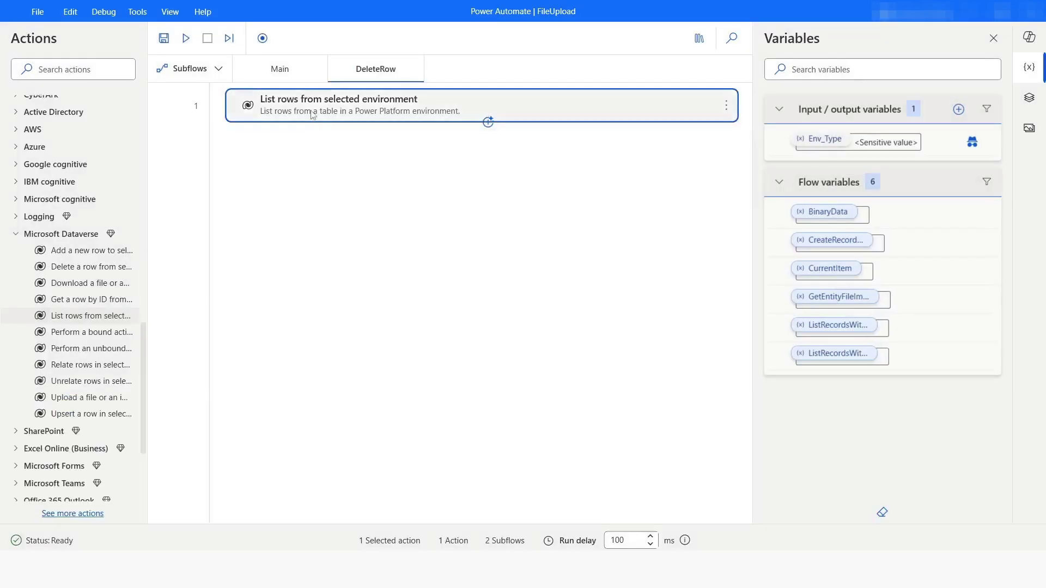
# - Rerun the subflow from List rows and view the three returned records in ListRecords
pyautogui.rightClick(314, 114)
pyautogui.click(354, 151)
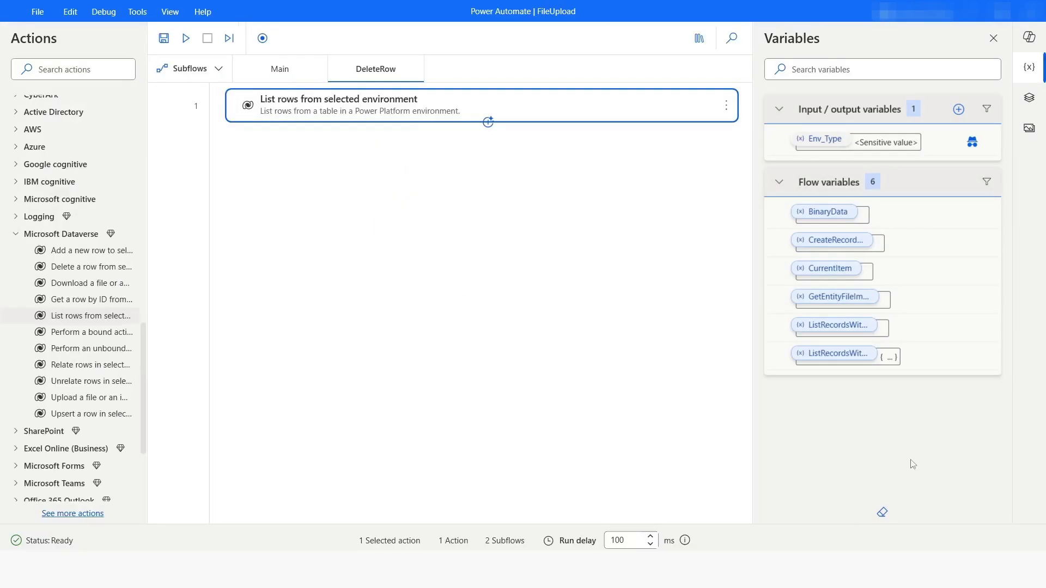
pyautogui.doubleClick(889, 359)
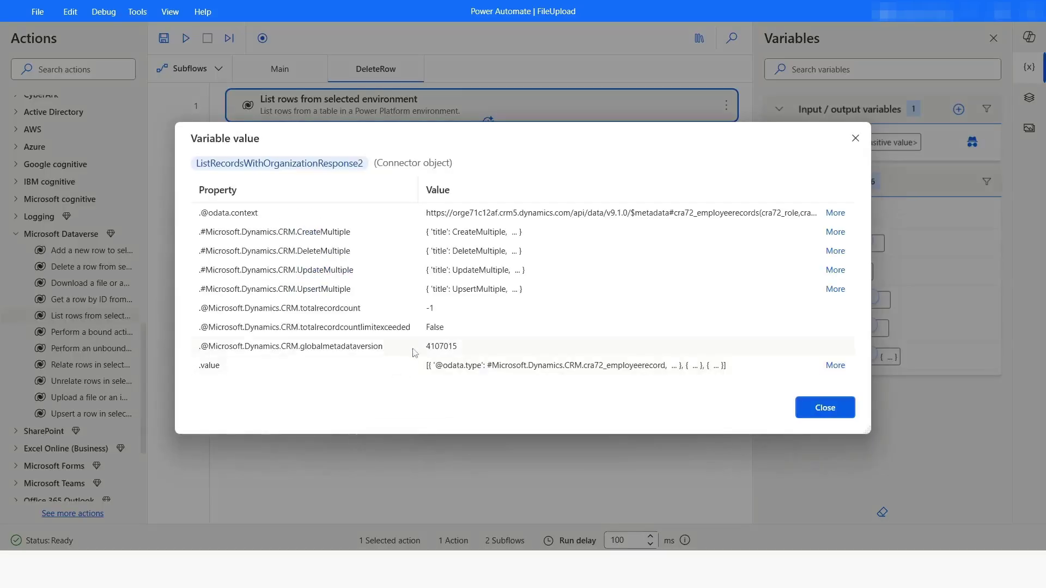
pyautogui.click(842, 367)
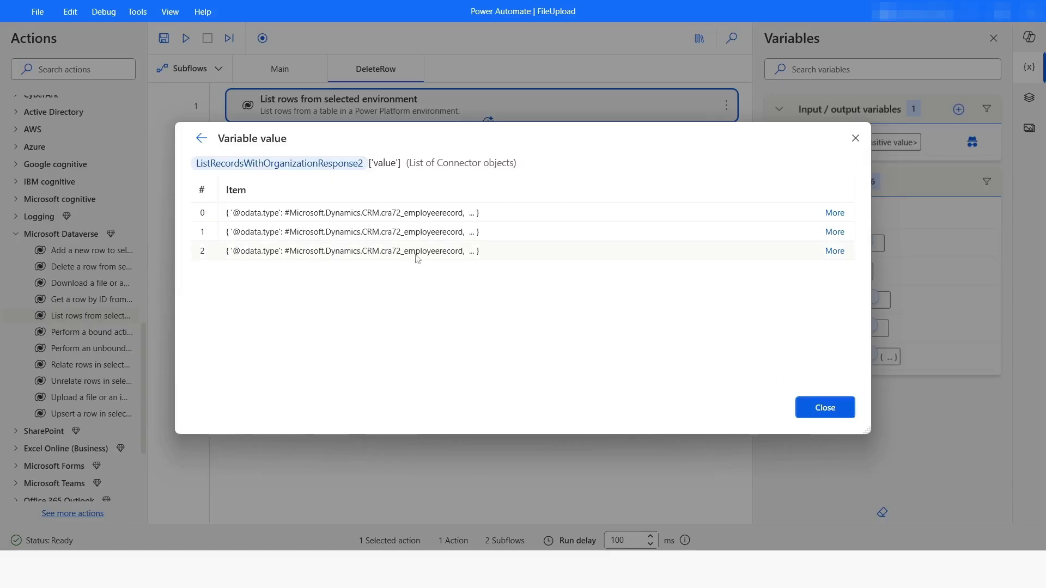
pyautogui.click(814, 403)
pyautogui.press('Return')
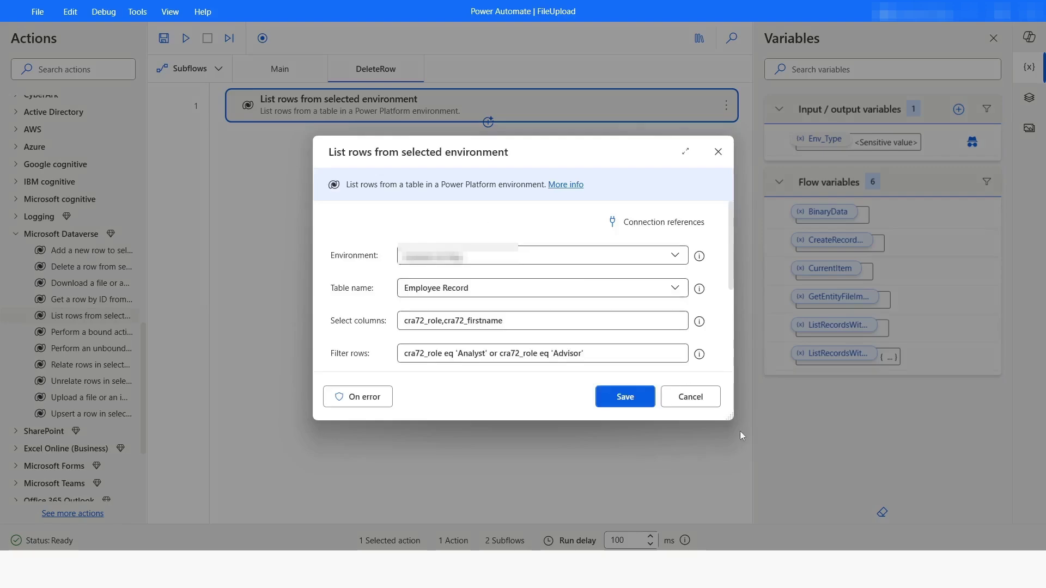
# - Enlarge the List rows settings and copy the cra72_firstname column name
pyautogui.moveTo(726, 418); pyautogui.dragTo(800, 457)
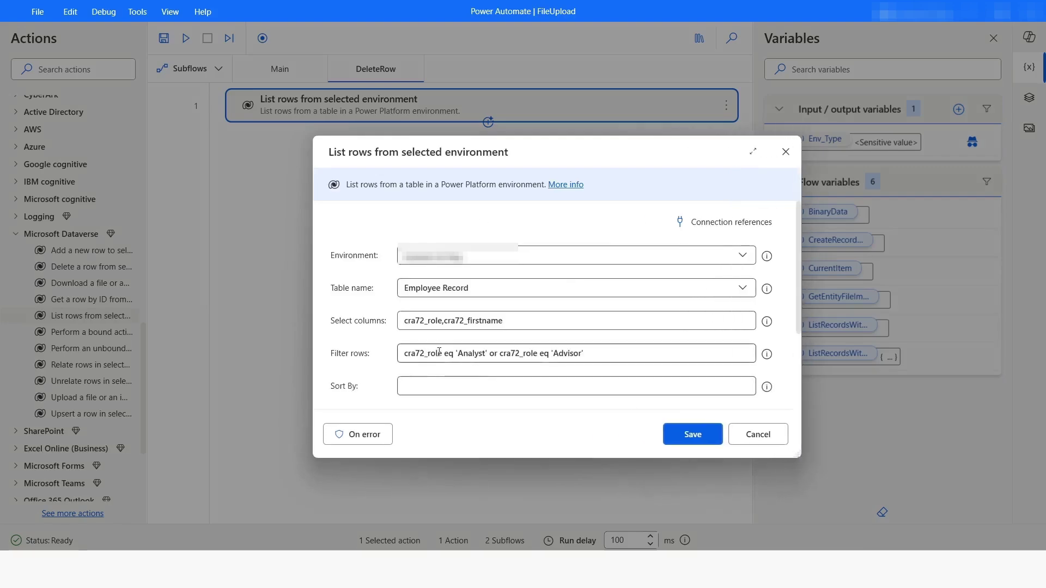
pyautogui.doubleClick(482, 321)
pyautogui.click(518, 321)
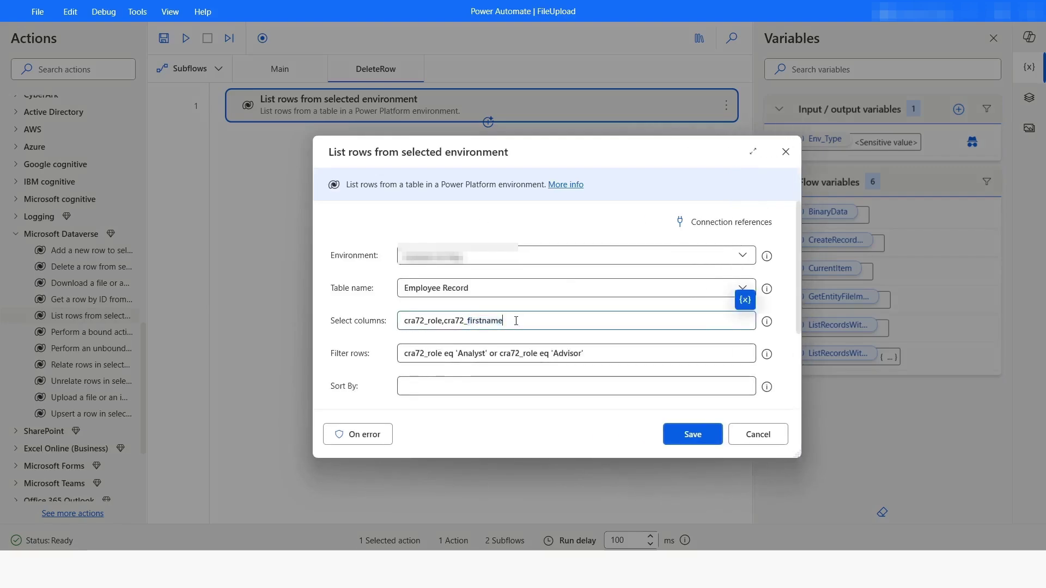
pyautogui.doubleClick(516, 321)
pyautogui.hotkey('ctrl', 'shift', 'Left')
pyautogui.hotkey('ctrl', 'c')
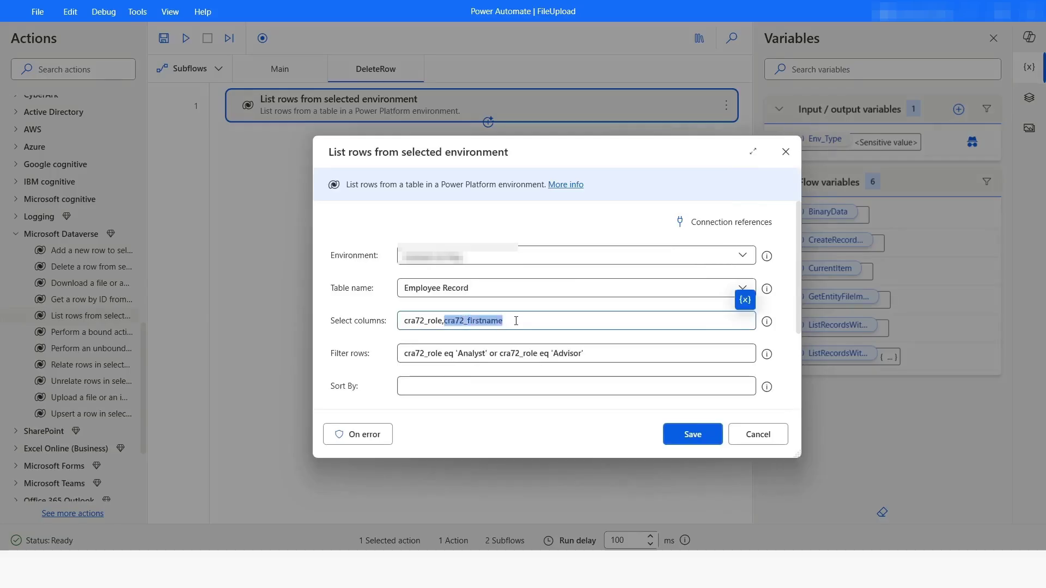
# - Parenthesize the role condition, prefix it with cra72_firstname eq a first-name value and, then save
pyautogui.click(604, 353)
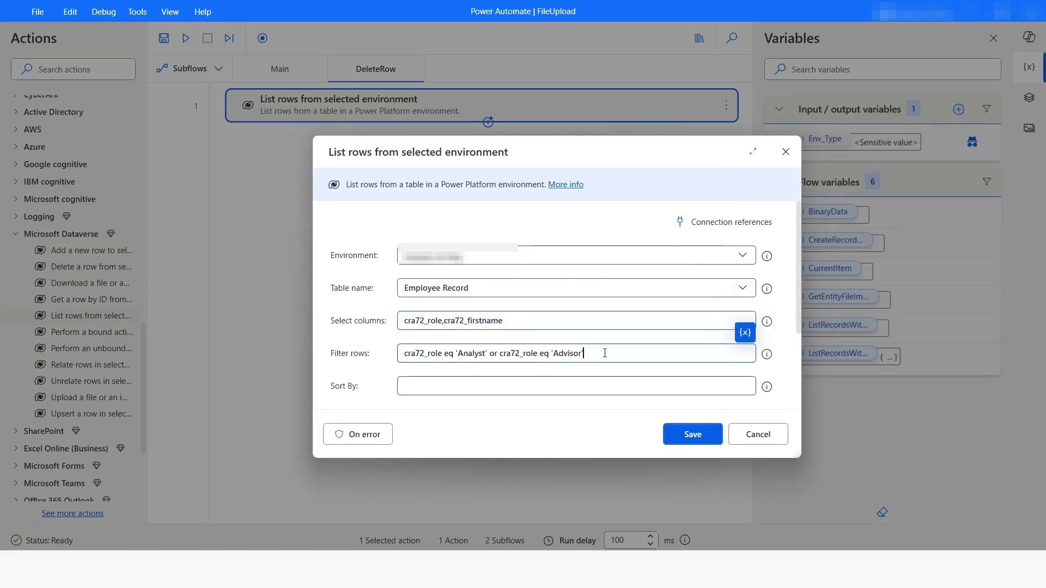
pyautogui.write(')')
pyautogui.press('Home')
pyautogui.write('(')
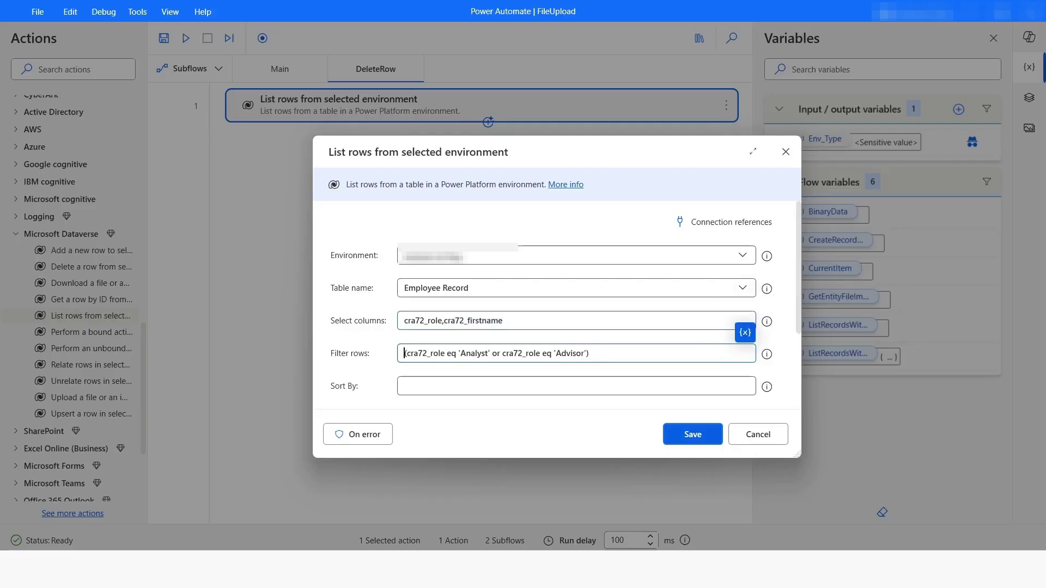
pyautogui.write('AND')
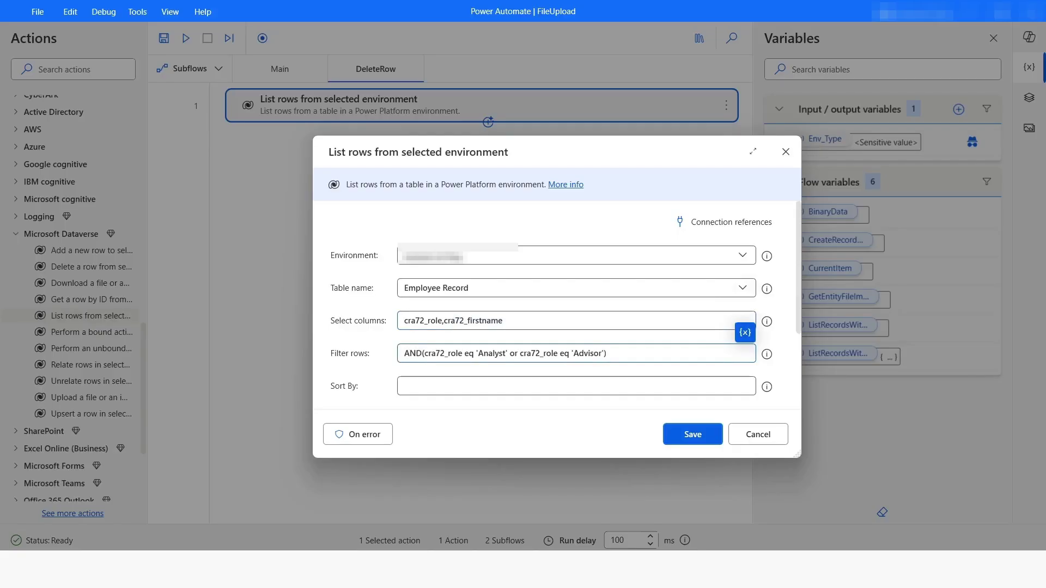
pyautogui.press('BackSpace')
pyautogui.press('BackSpace')
pyautogui.press('BackSpace')
pyautogui.write('and')
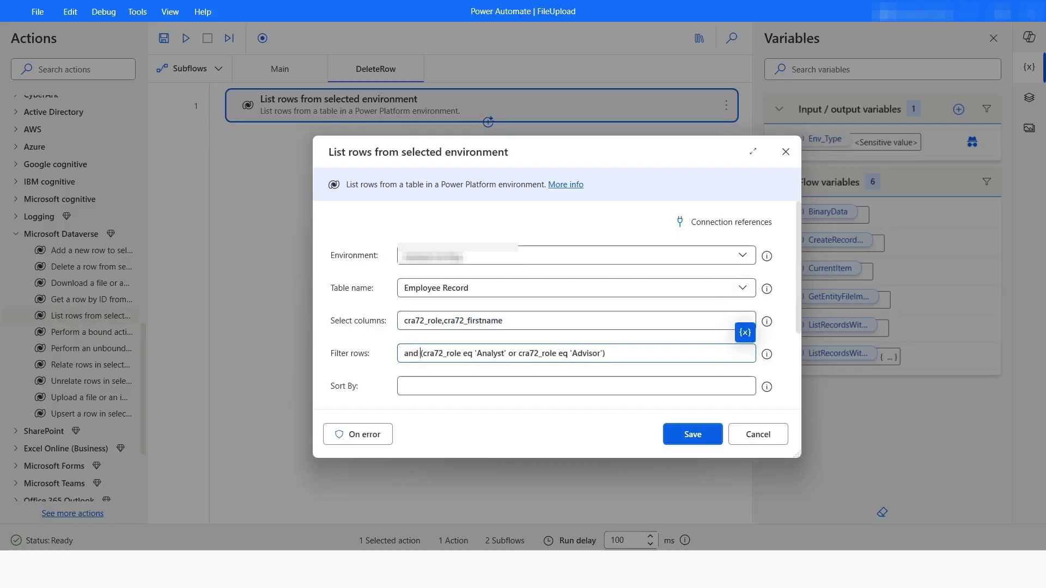
pyautogui.hotkey('ctrl', 'v')
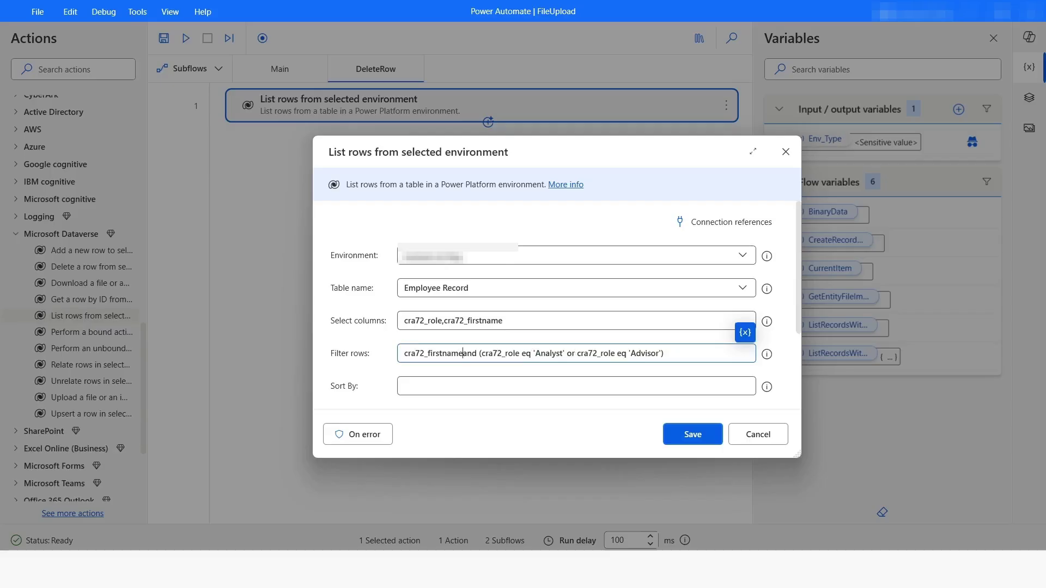
pyautogui.write("eq ''")
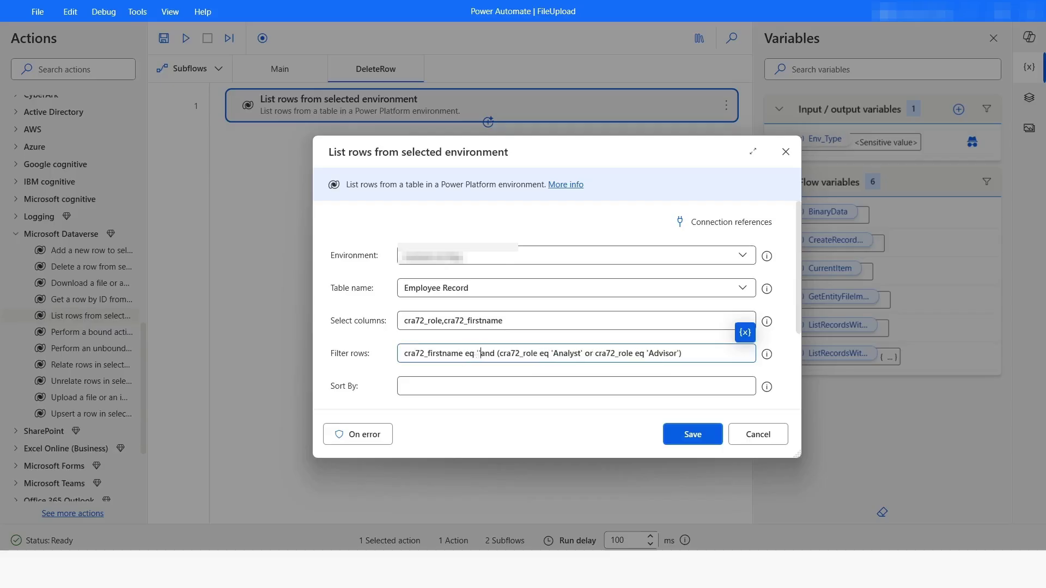
pyautogui.write('John')
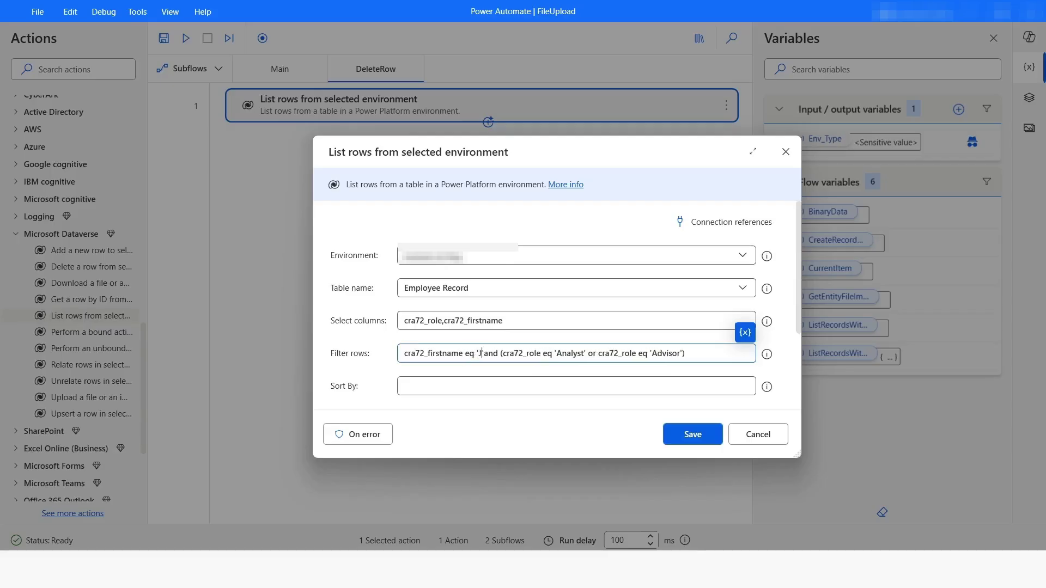
pyautogui.press('Right')
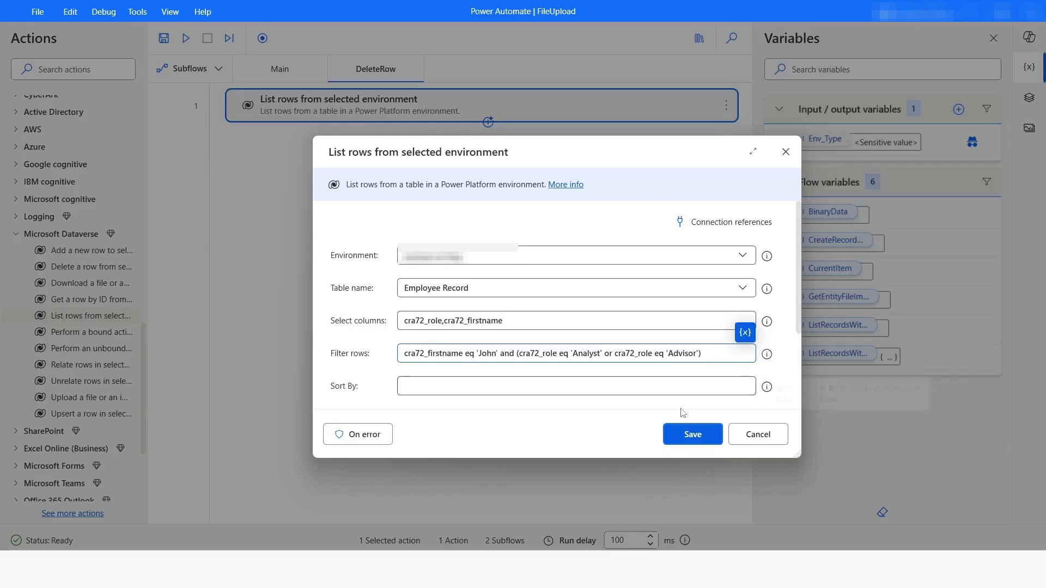
pyautogui.click(691, 434)
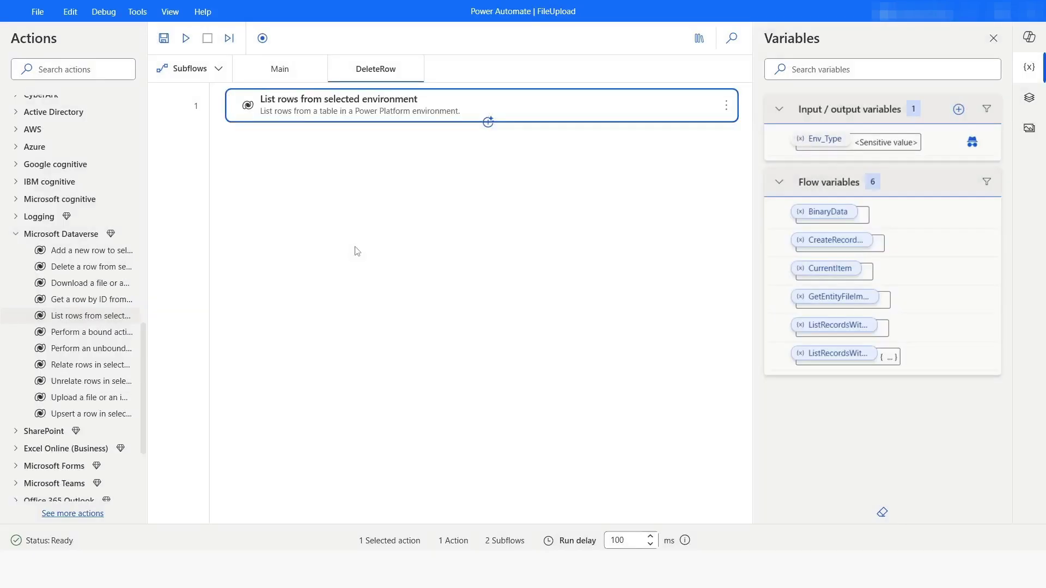
# - Run the subflow from this action and confirm the result holds one Analyst record
pyautogui.rightClick(315, 106)
pyautogui.click(356, 141)
pyautogui.doubleClick(891, 361)
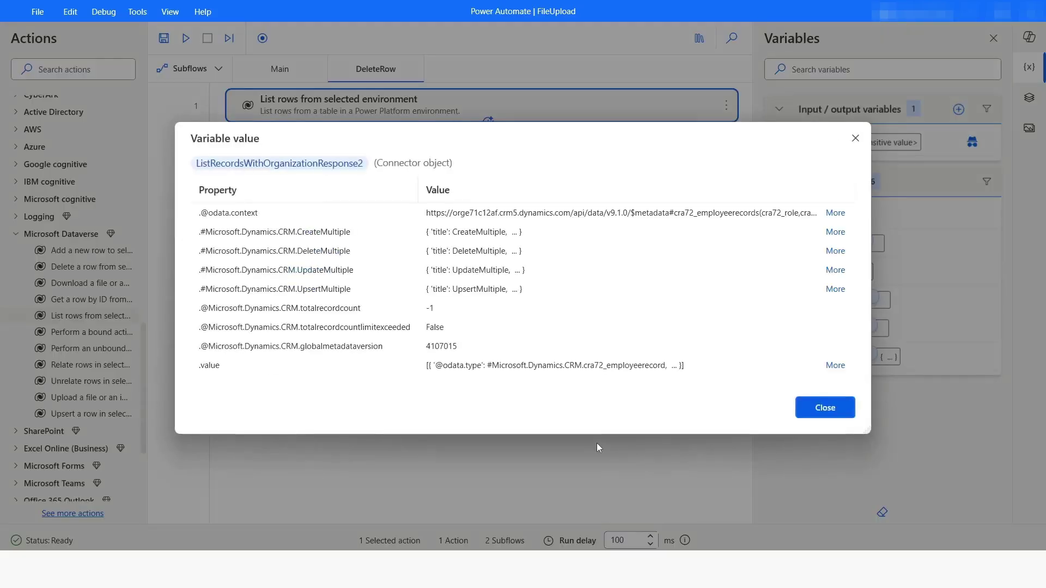
pyautogui.click(835, 365)
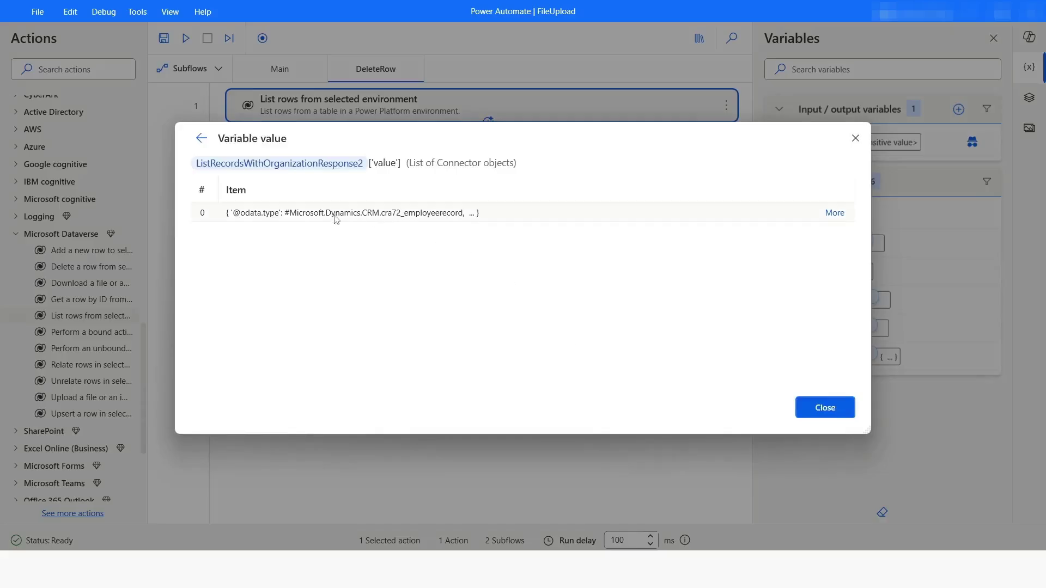
pyautogui.click(838, 215)
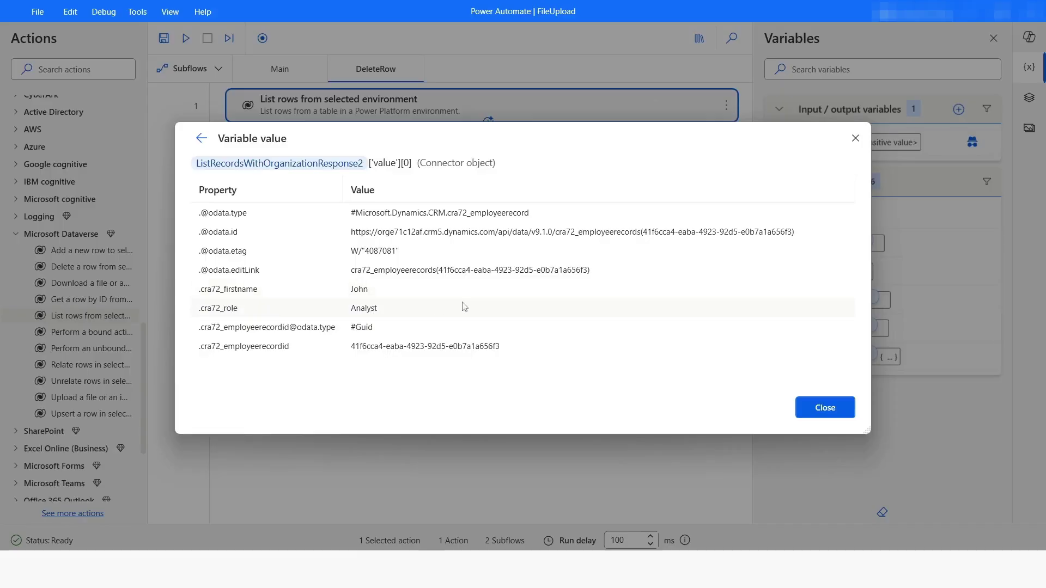
pyautogui.click(825, 408)
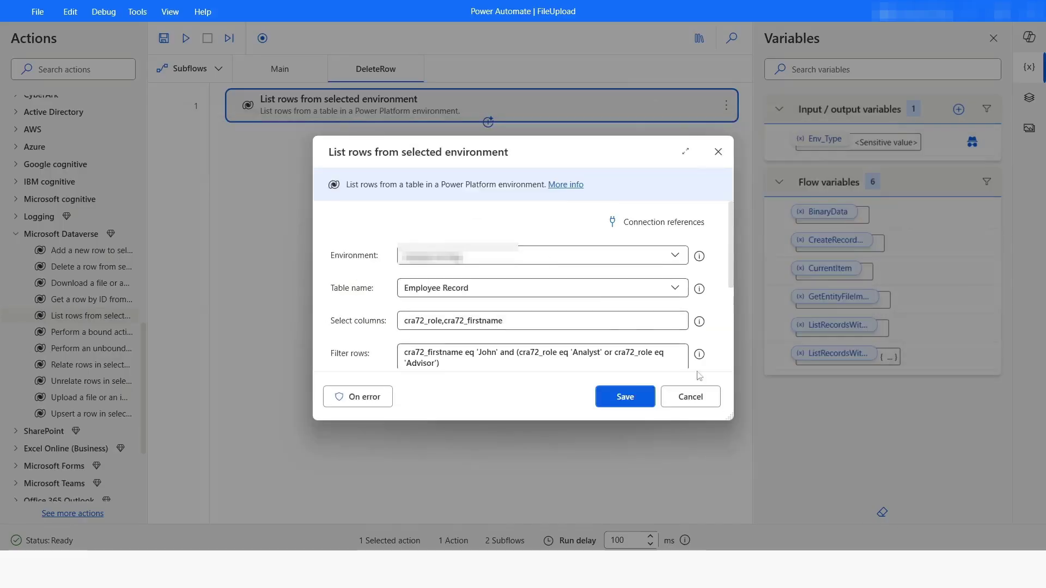
# - Remove the cra72_firstname condition, leaving only the Analyst-or-Advisor role filter
pyautogui.moveTo(728, 417); pyautogui.dragTo(755, 477)
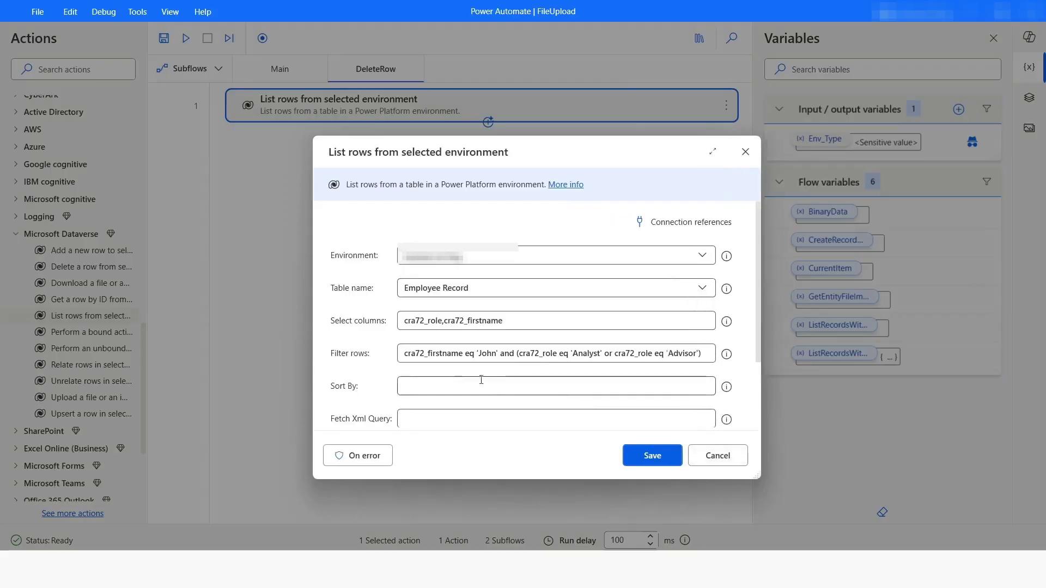
pyautogui.click(404, 386)
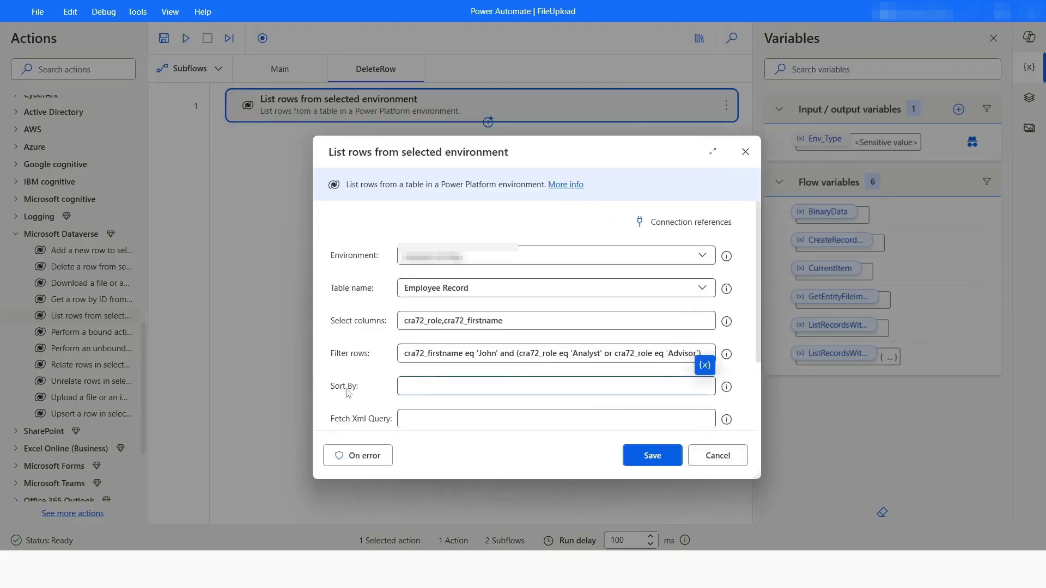
pyautogui.moveTo(760, 389); pyautogui.dragTo(826, 390)
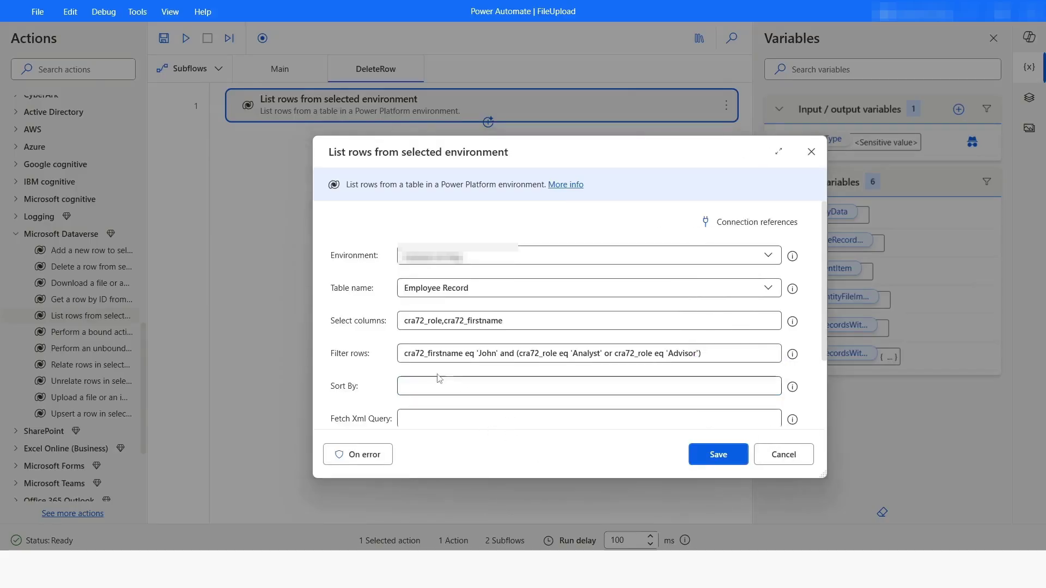
pyautogui.click(462, 354)
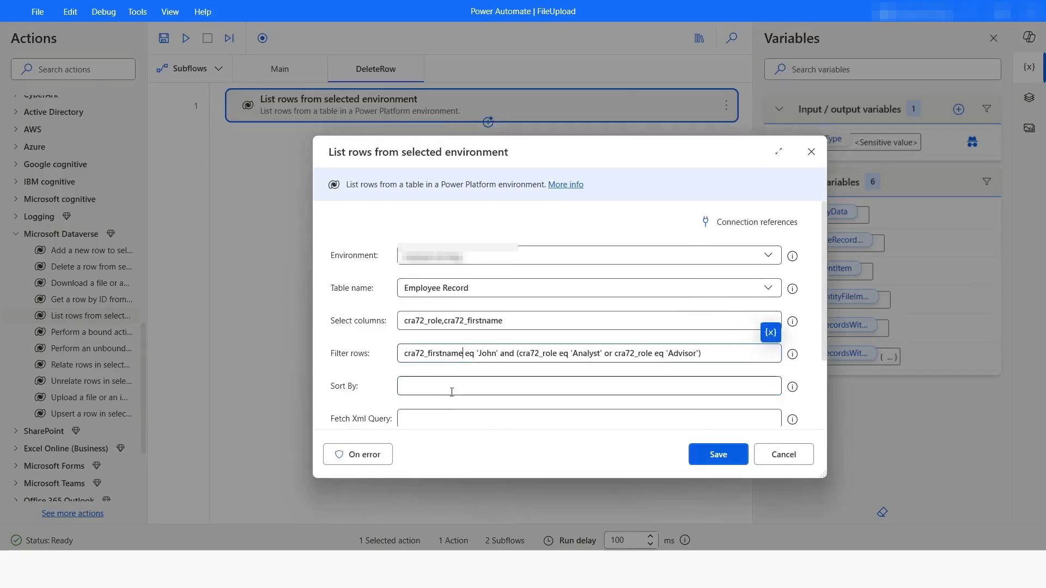
pyautogui.hotkey('shift', 'Home')
pyautogui.hotkey('ctrl', 'c')
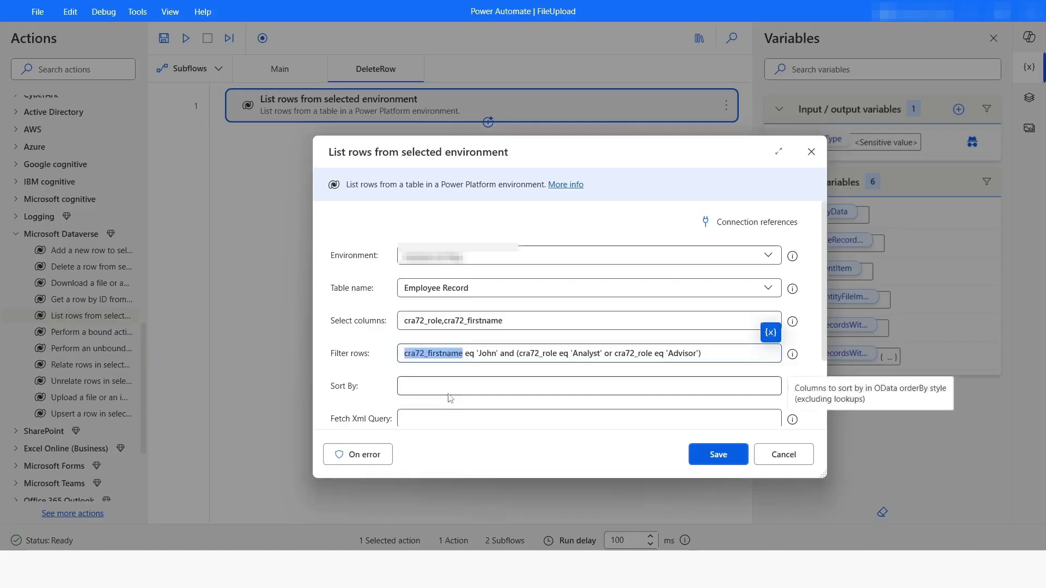
pyautogui.press('Right')
pyautogui.hotkey('shift', 'Home')
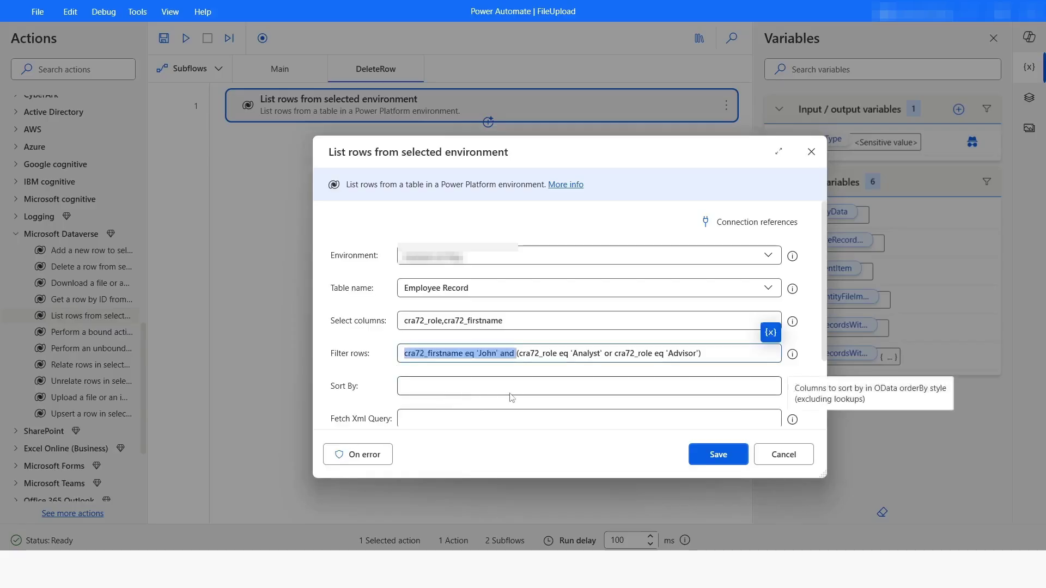
pyautogui.press('BackSpace')
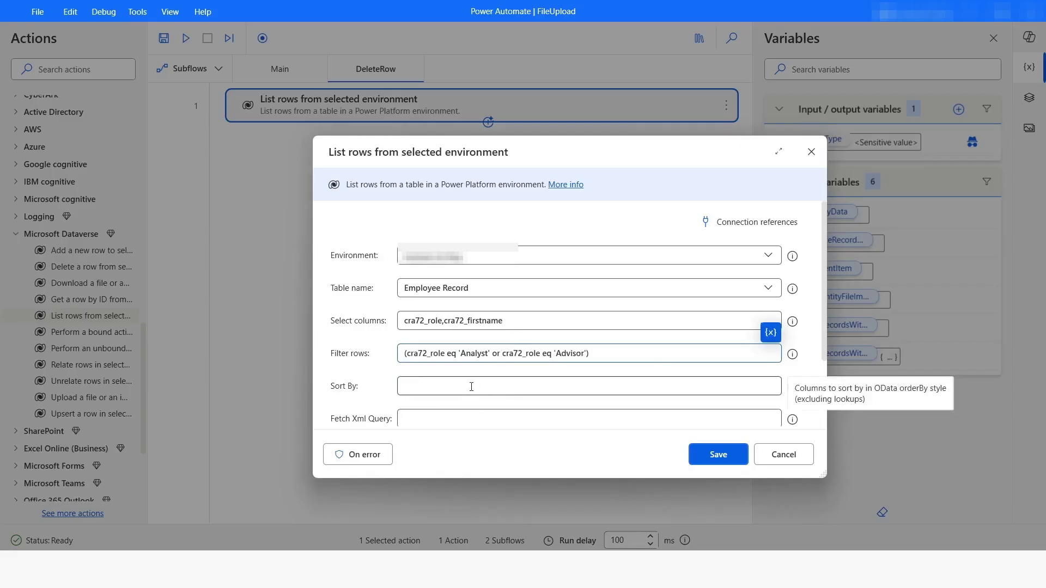
# - Set Sort By to cra72_firstname desc and save the List rows action
pyautogui.click(471, 387)
pyautogui.hotkey('ctrl', 'v')
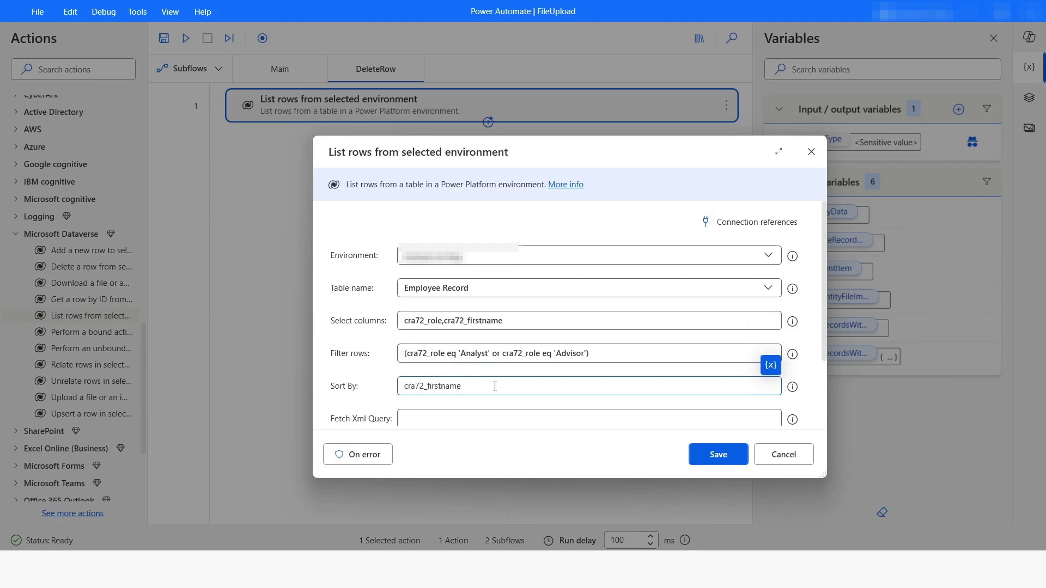
pyautogui.write('desc')
pyautogui.click(713, 456)
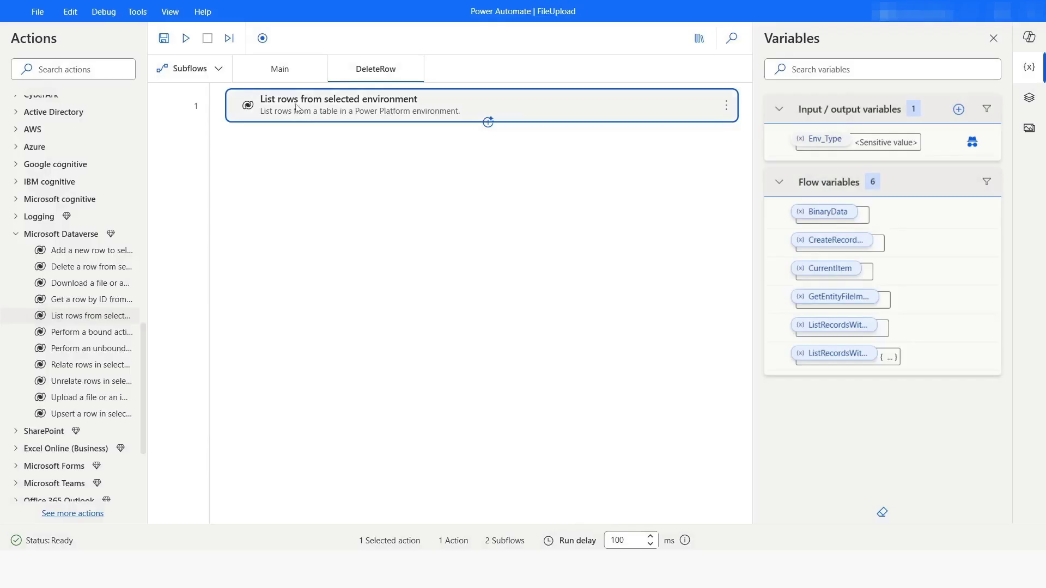
# - Rerun from this action and inspect the three records, sorted descending by first name
pyautogui.rightClick(297, 108)
pyautogui.click(334, 142)
pyautogui.doubleClick(877, 359)
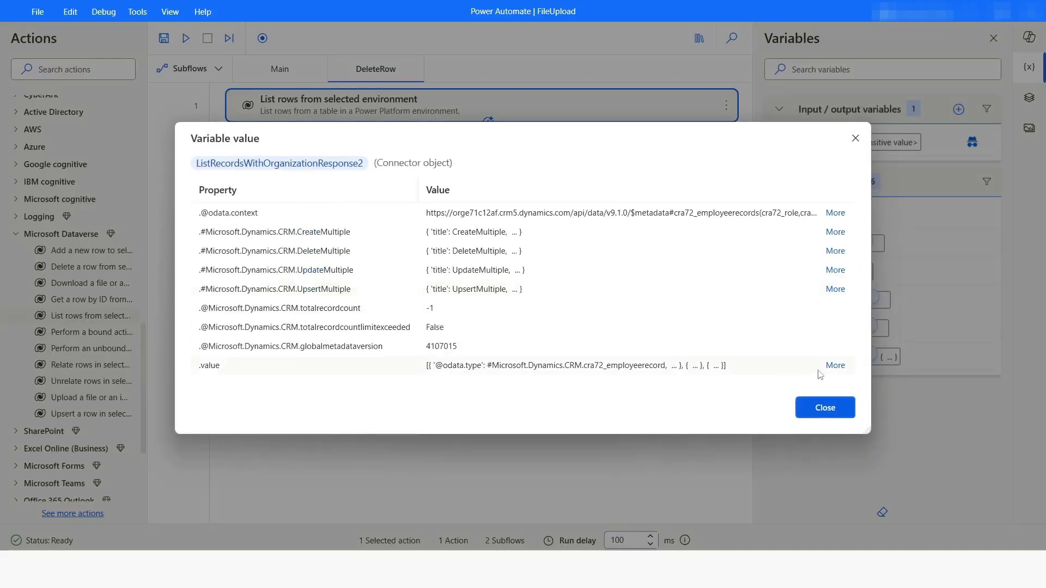
pyautogui.click(835, 366)
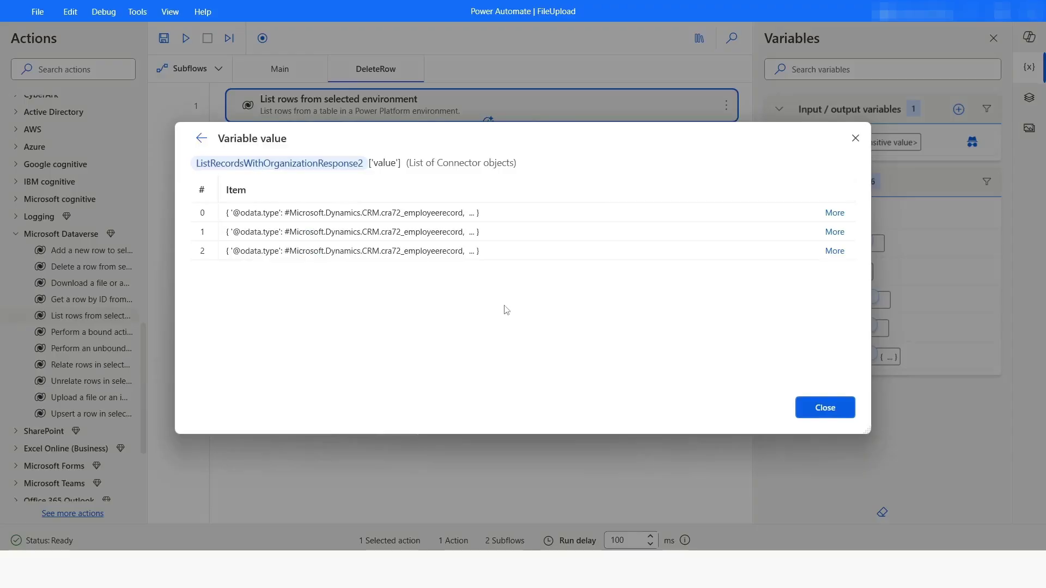
pyautogui.click(834, 251)
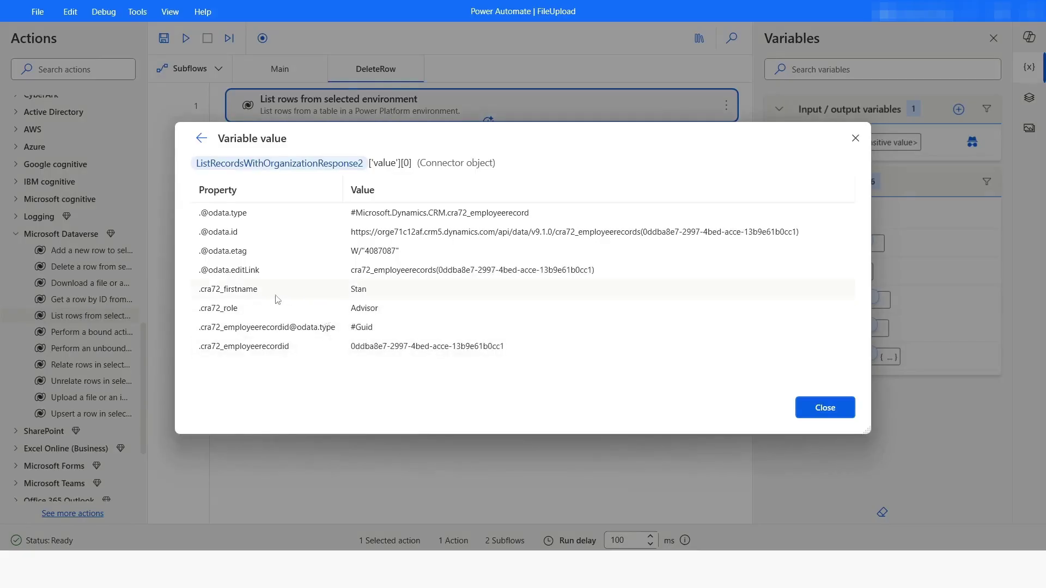
pyautogui.click(823, 411)
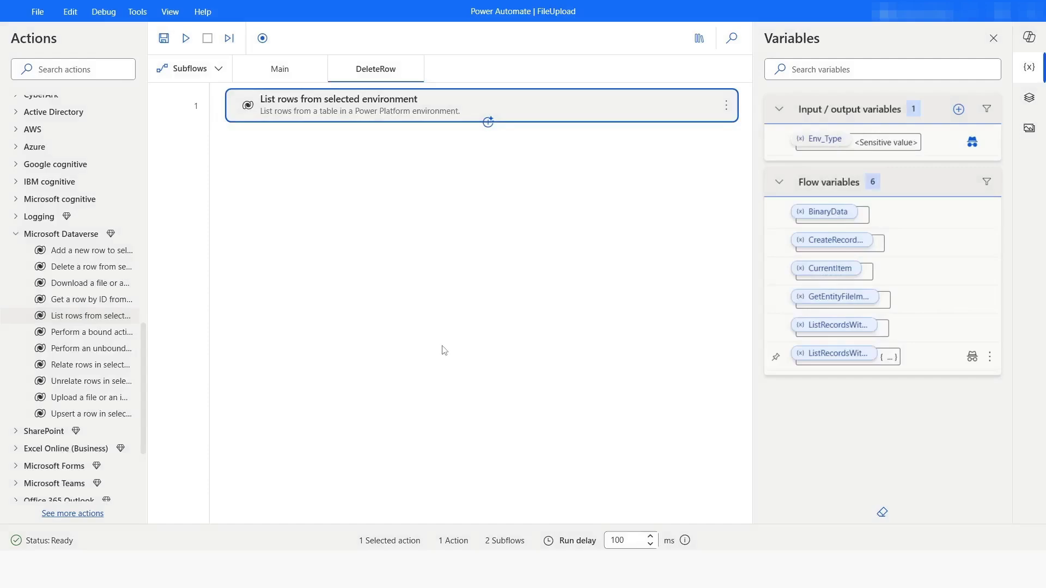